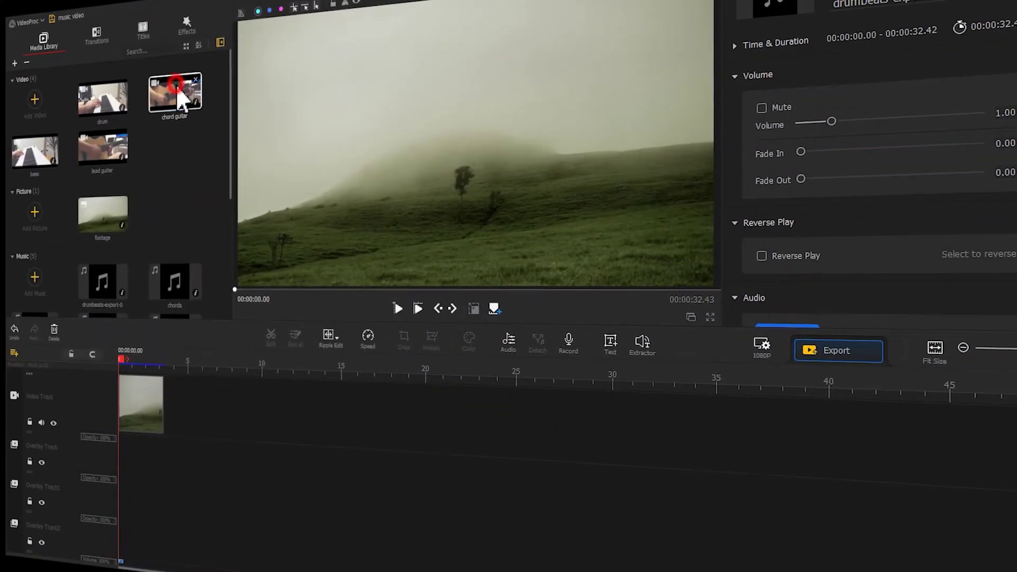
Place chord guitar on the Video Track, with drum and lead guitar on Overlay Tracks 1 and 2
{"action": "left_click_drag", "start_coordinate": [175, 86], "coordinate": [175, 413]}
{"action": "mouse_move", "coordinate": [91, 99]}
{"action": "left_mouse_down"}
{"action": "mouse_move", "coordinate": [125, 216]}
{"action": "mouse_move", "coordinate": [143, 473]}
{"action": "left_mouse_up"}
{"action": "left_click_drag", "start_coordinate": [87, 145], "coordinate": [159, 520]}
{"action": "left_click_drag", "start_coordinate": [11, 147], "coordinate": [150, 553]}
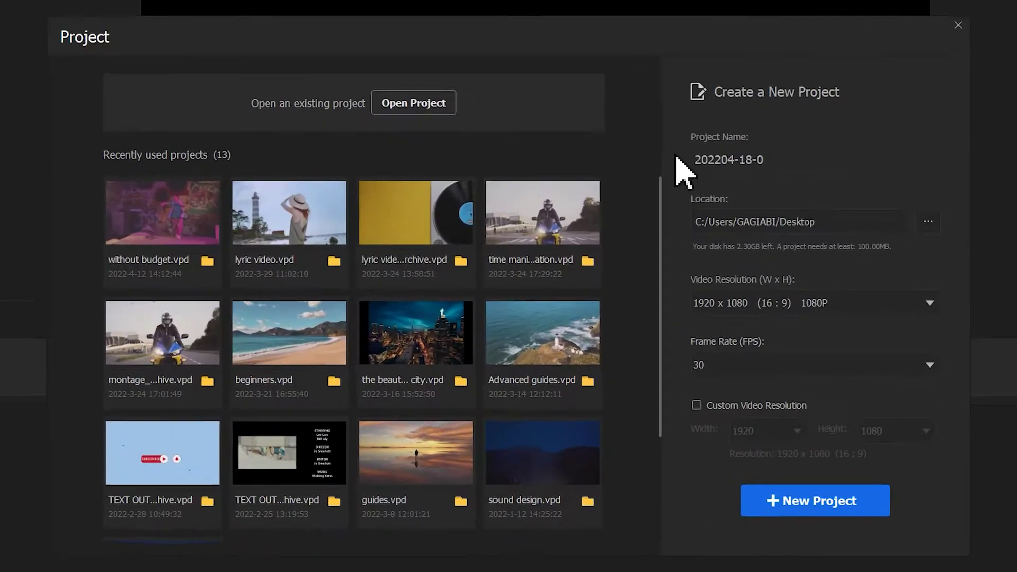
Create the 'music video' project and import the foggy footage picture at the start of the Video Track
{"action": "left_click", "coordinate": [834, 515]}
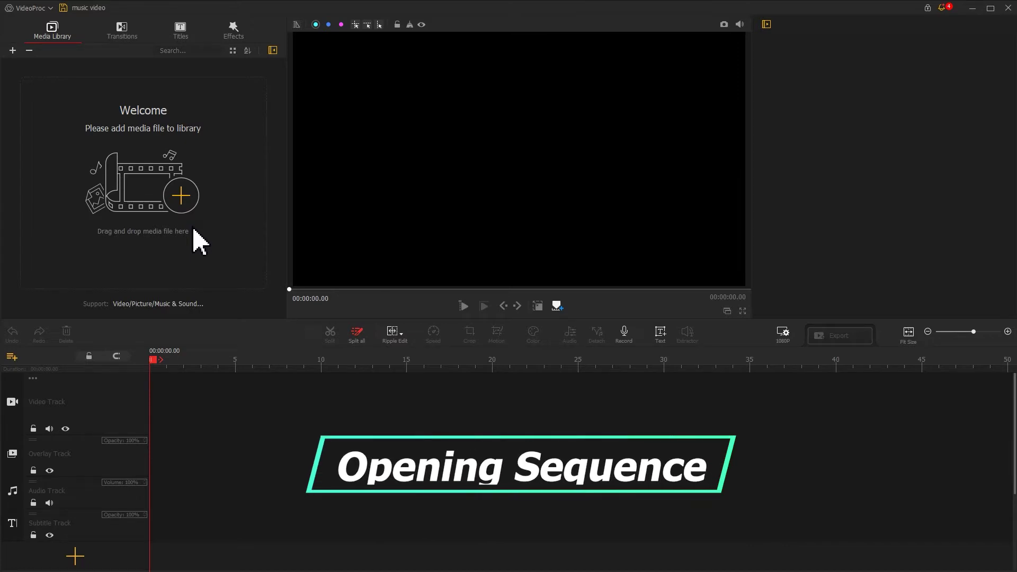
{"action": "left_click", "coordinate": [182, 197]}
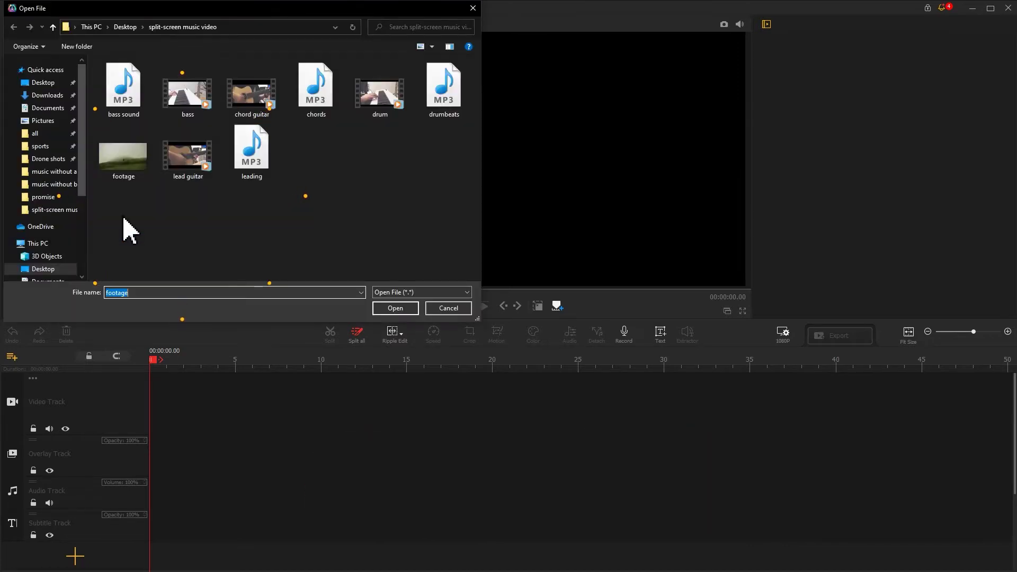
{"action": "left_click", "coordinate": [394, 309]}
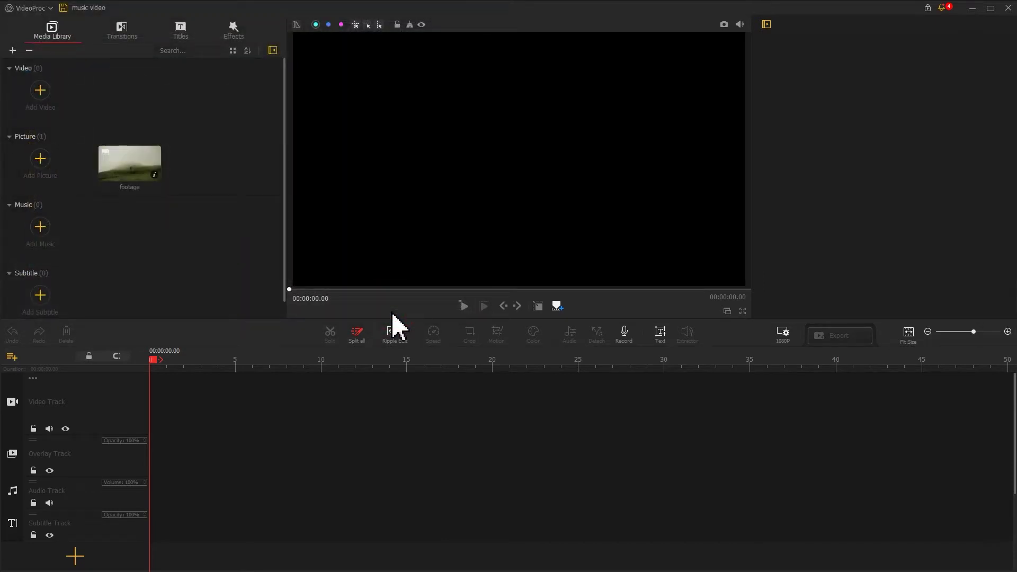
{"action": "mouse_move", "coordinate": [130, 163]}
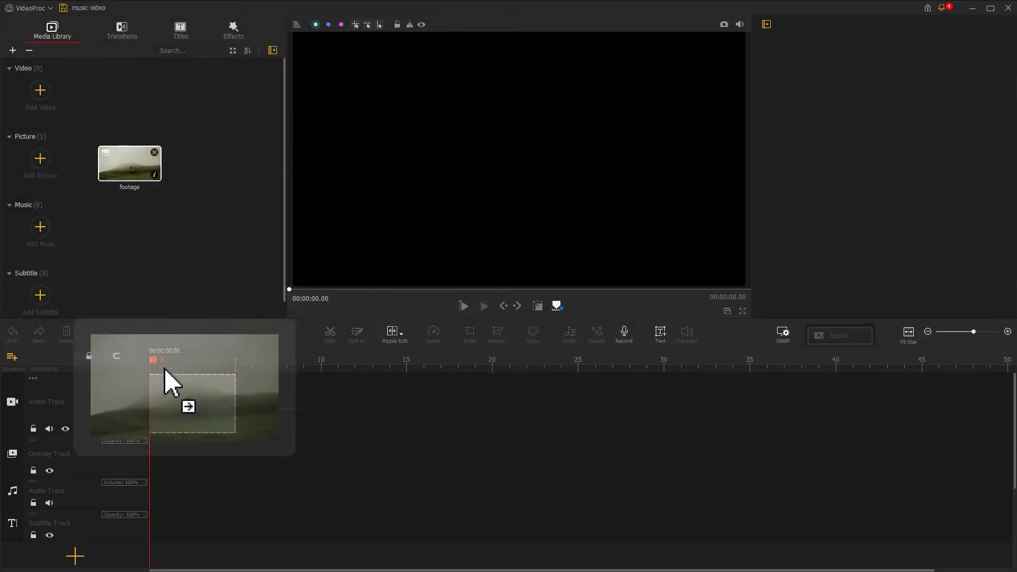
{"action": "left_click_drag", "start_coordinate": [132, 171], "coordinate": [158, 409]}
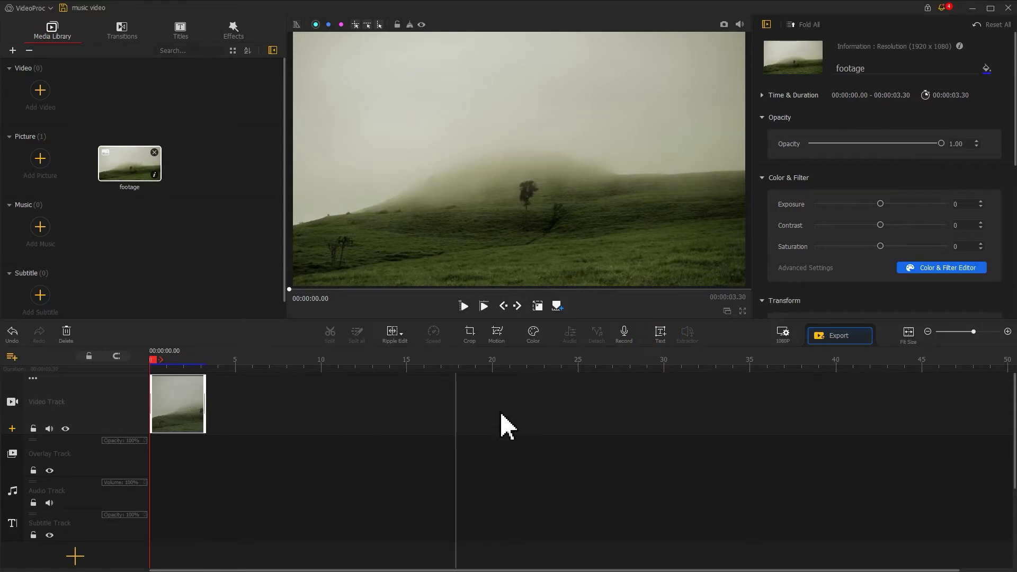
Add a title containing the song, music and producer credit lines in Verdana Bold Italic, size 80
{"action": "left_click", "coordinate": [660, 334]}
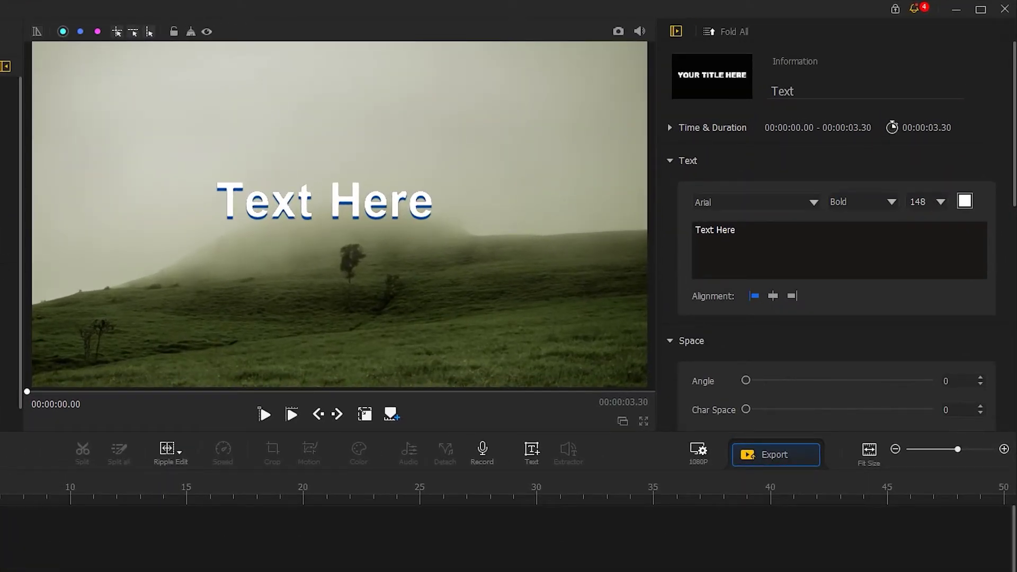
{"action": "key", "text": "ctrl+a"}
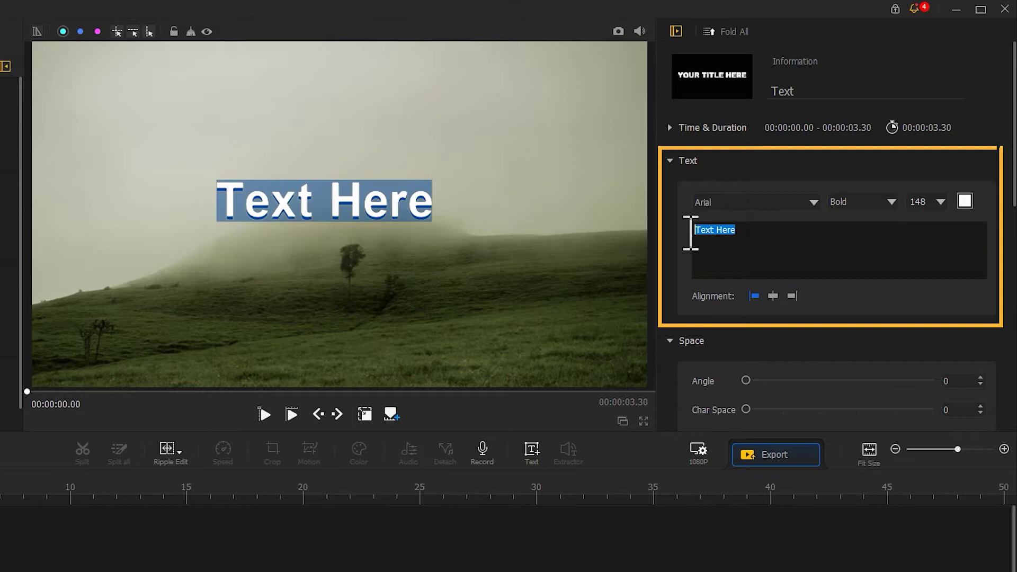
{"action": "key", "text": "ctrl+v"}
{"action": "left_click", "coordinate": [743, 203]}
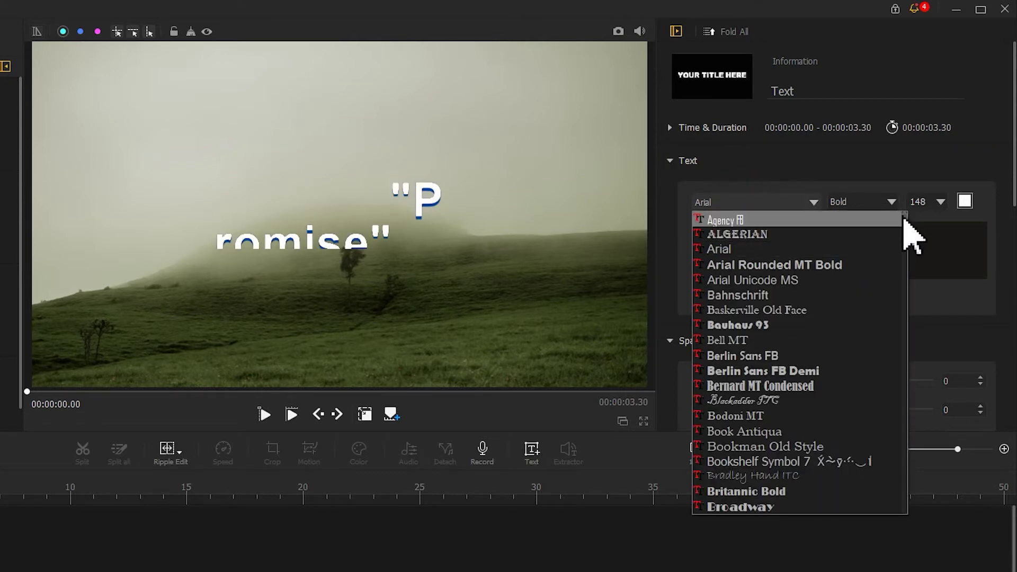
{"action": "left_click_drag", "start_coordinate": [905, 228], "coordinate": [924, 499]}
{"action": "left_click", "coordinate": [731, 340]}
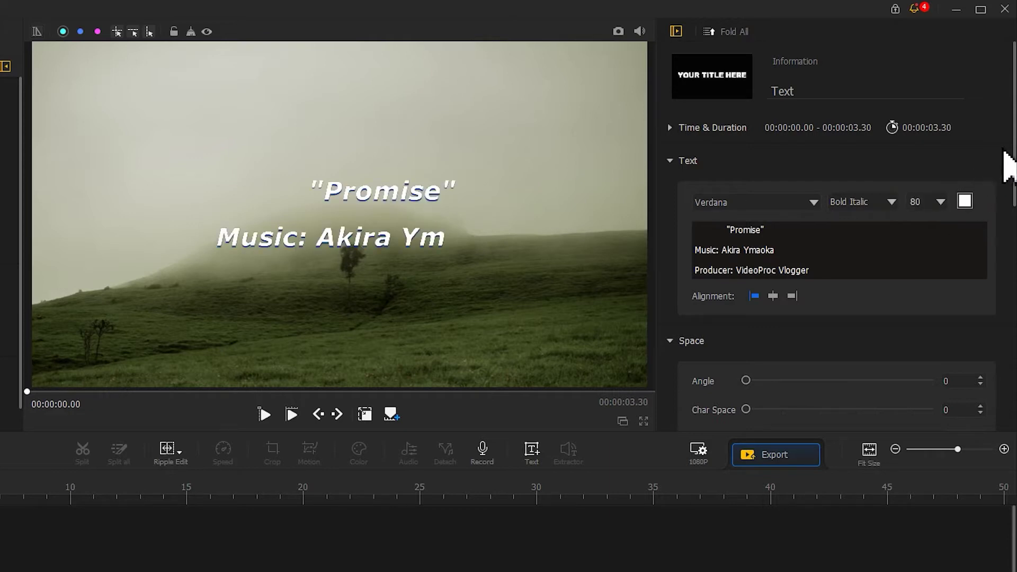
{"action": "scroll", "coordinate": [841, 237], "scroll_direction": "down", "scroll_amount": 2}
{"action": "scroll", "coordinate": [841, 238], "scroll_direction": "down", "scroll_amount": 4}
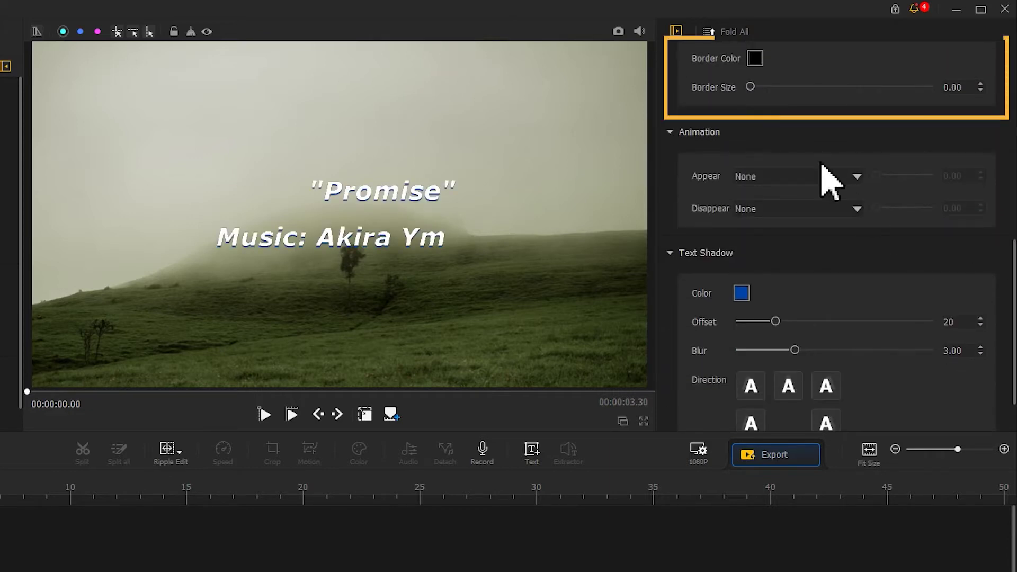
Give the credits a #232323 border, then enlarge and reposition the text box to show all lines
{"action": "left_click", "coordinate": [755, 59]}
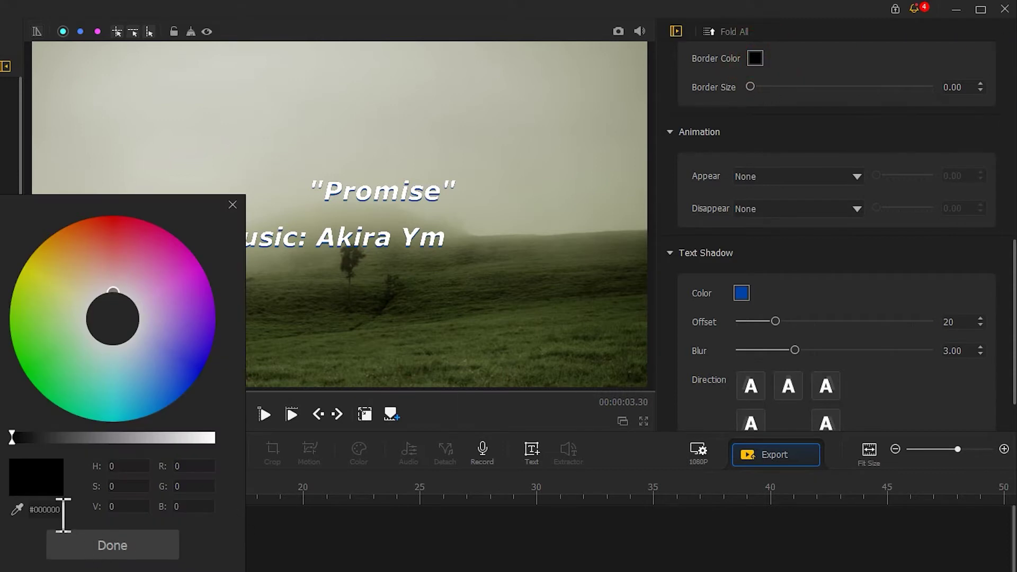
{"action": "type", "text": "232323"}
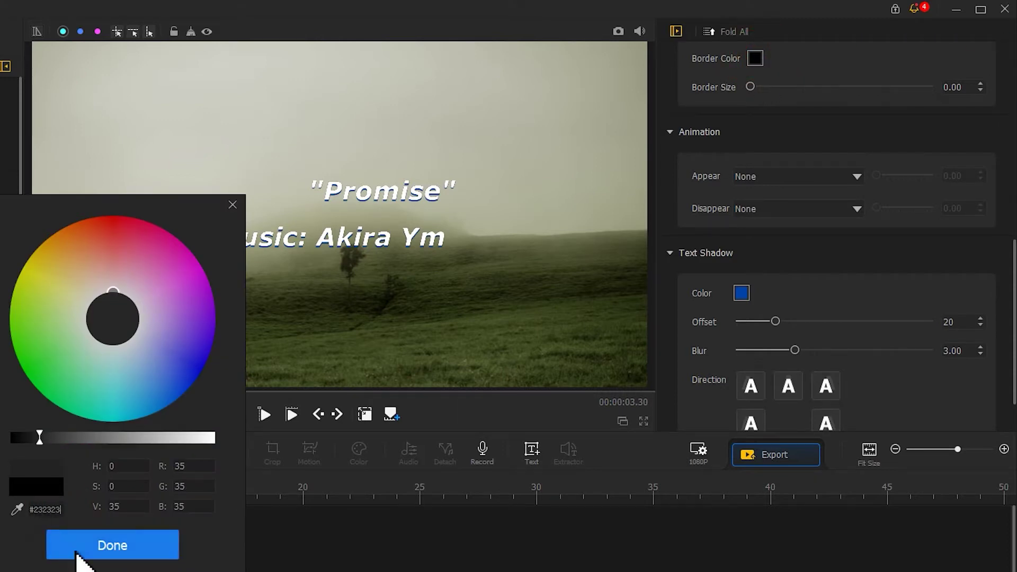
{"action": "left_click", "coordinate": [80, 552]}
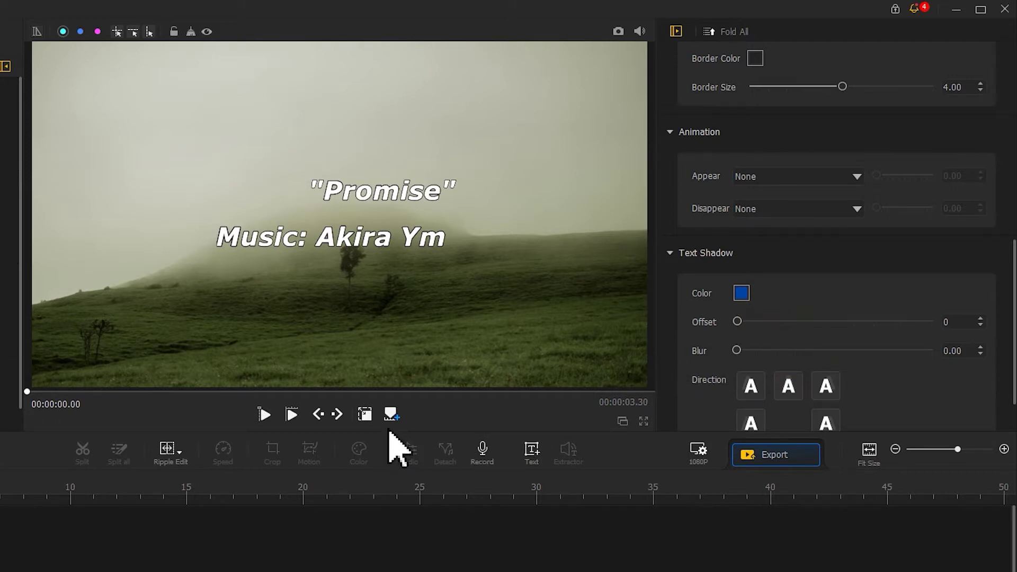
{"action": "left_click", "coordinate": [365, 415]}
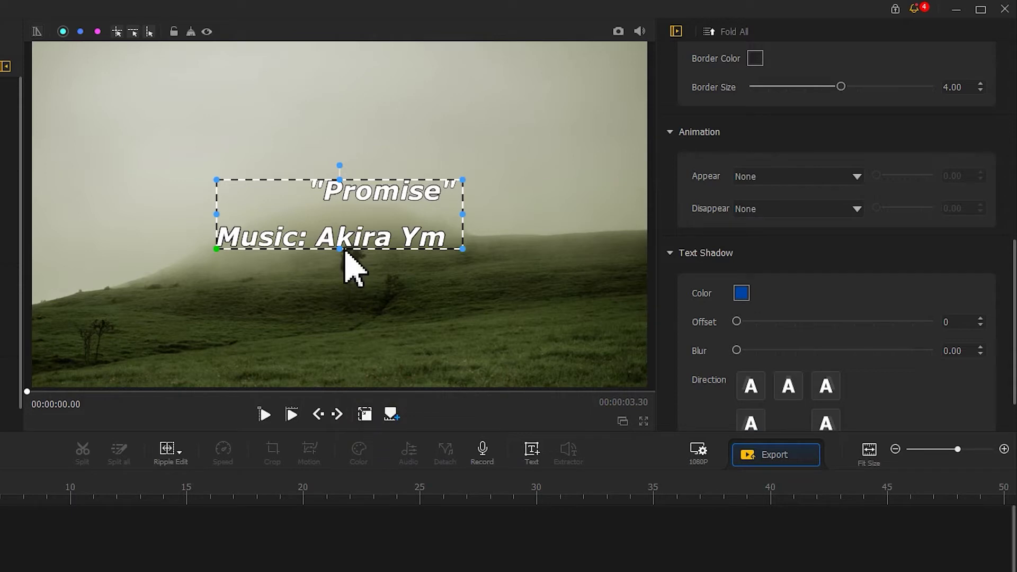
{"action": "left_click_drag", "start_coordinate": [463, 230], "coordinate": [570, 237]}
{"action": "left_click_drag", "start_coordinate": [397, 288], "coordinate": [397, 325]}
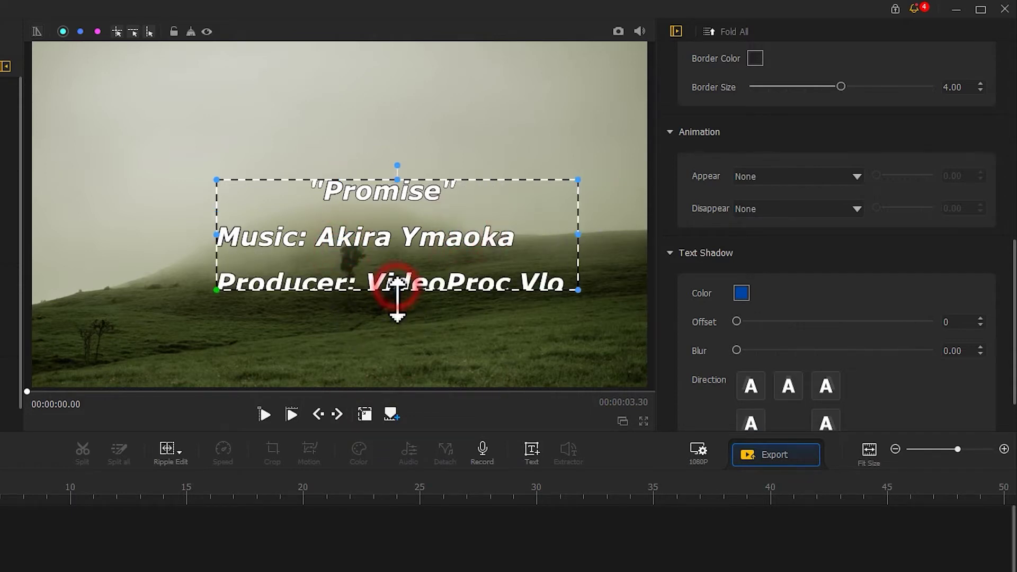
{"action": "left_click_drag", "start_coordinate": [216, 254], "coordinate": [159, 253]}
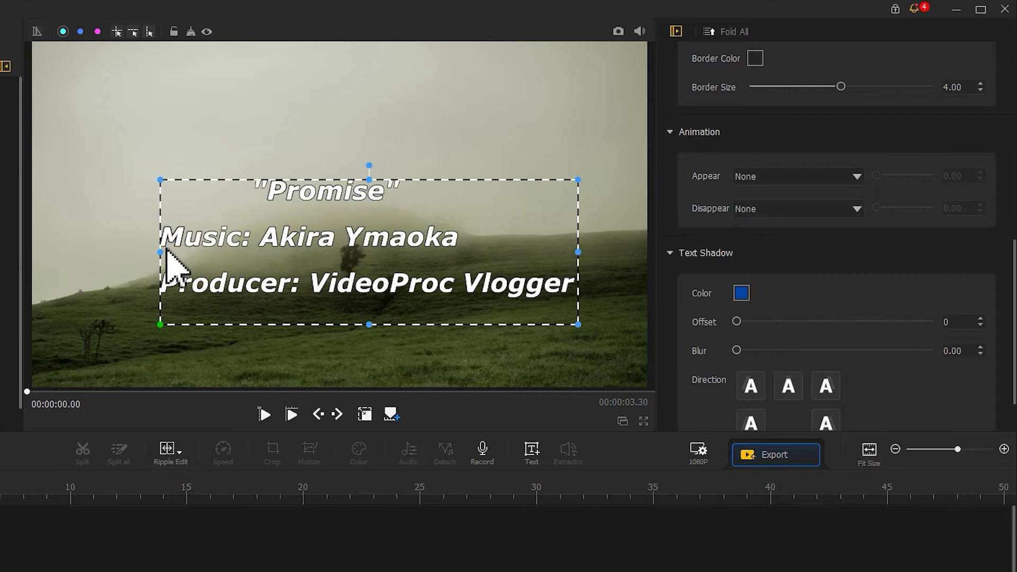
{"action": "mouse_move", "coordinate": [306, 233]}
{"action": "left_mouse_down"}
{"action": "mouse_move", "coordinate": [325, 233]}
{"action": "mouse_move", "coordinate": [324, 195]}
{"action": "left_mouse_up"}
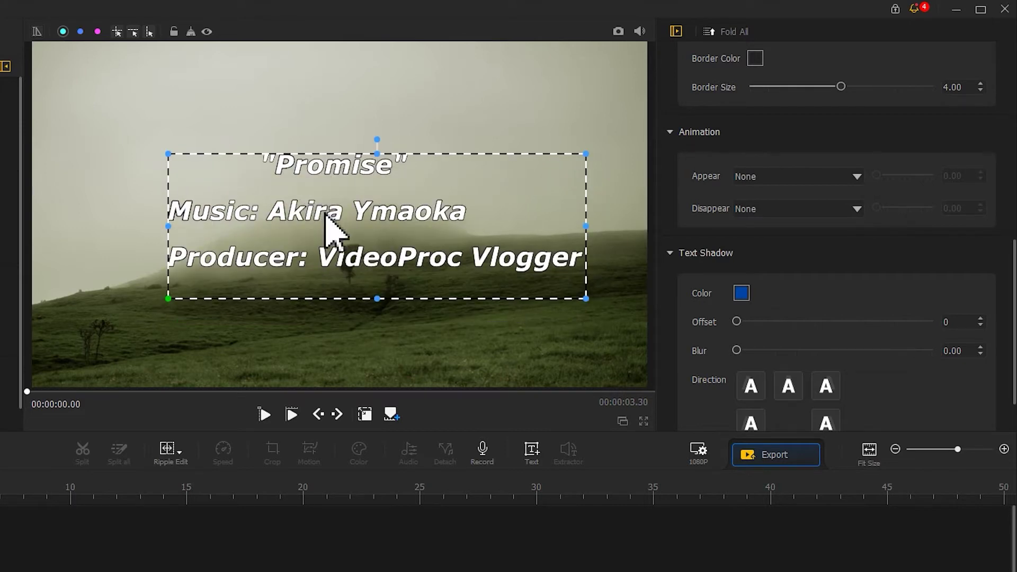
{"action": "left_click", "coordinate": [367, 426]}
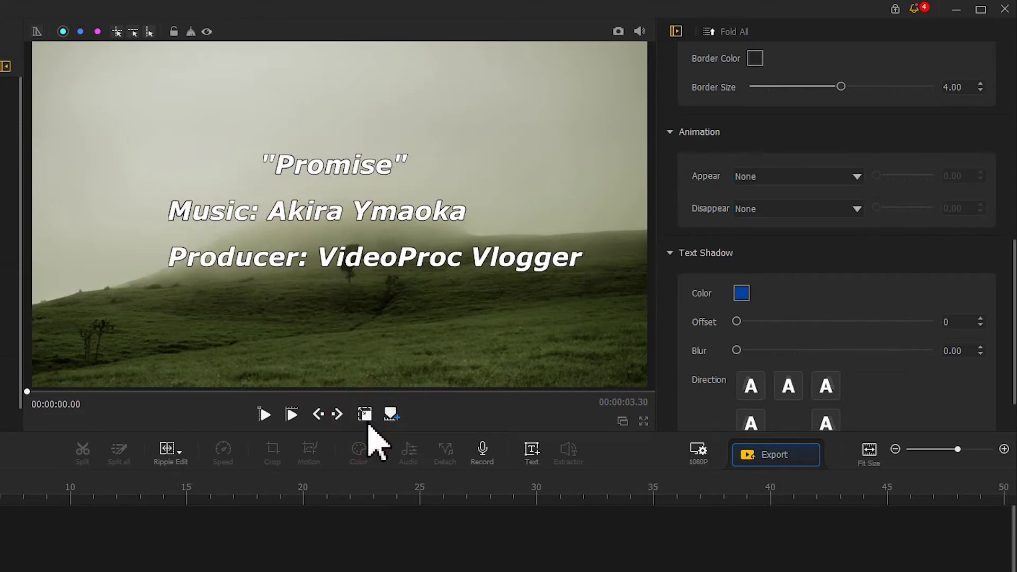
Set the credits animation to a 0.76-second Fade In and a Fade Out
{"action": "left_click", "coordinate": [794, 176]}
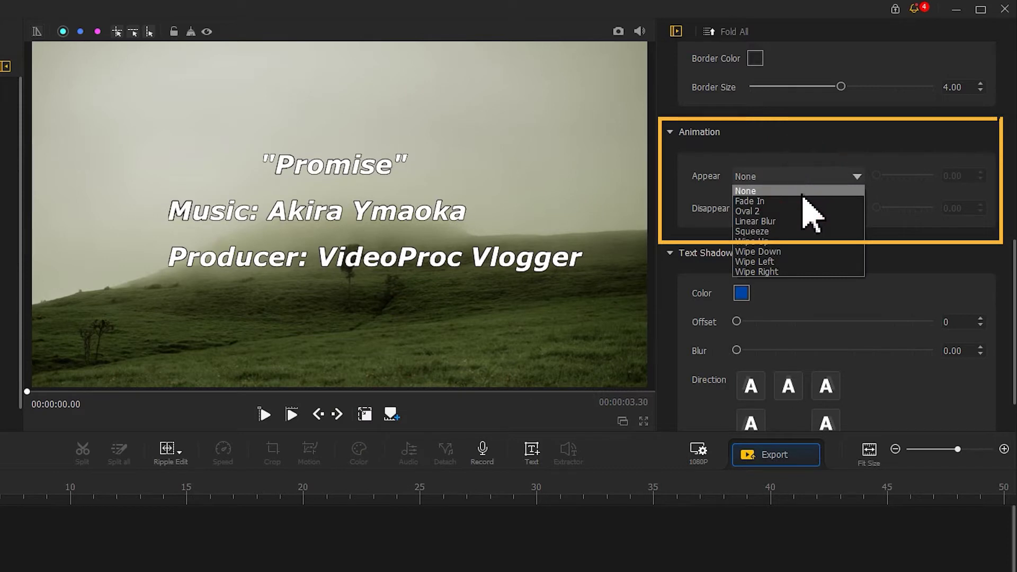
{"action": "left_click", "coordinate": [802, 201]}
{"action": "left_click", "coordinate": [910, 176]}
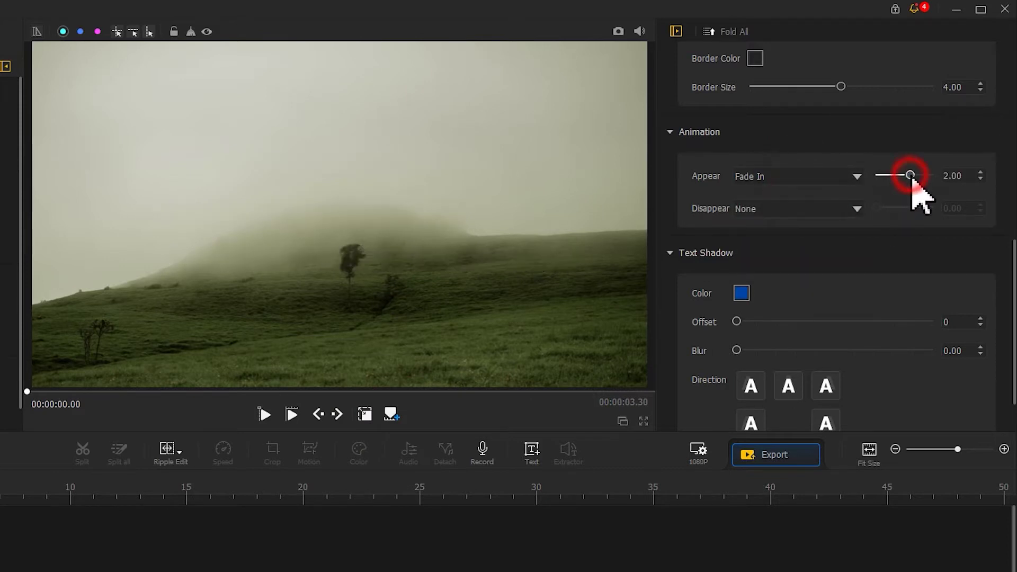
{"action": "left_click_drag", "start_coordinate": [911, 176], "coordinate": [890, 176]}
{"action": "left_click", "coordinate": [854, 208]}
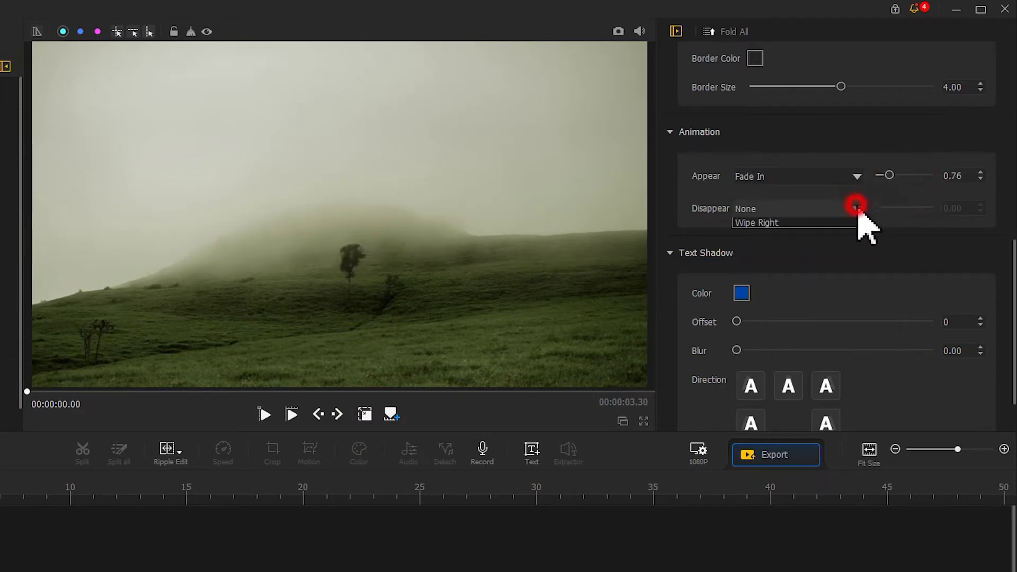
{"action": "left_click", "coordinate": [845, 233]}
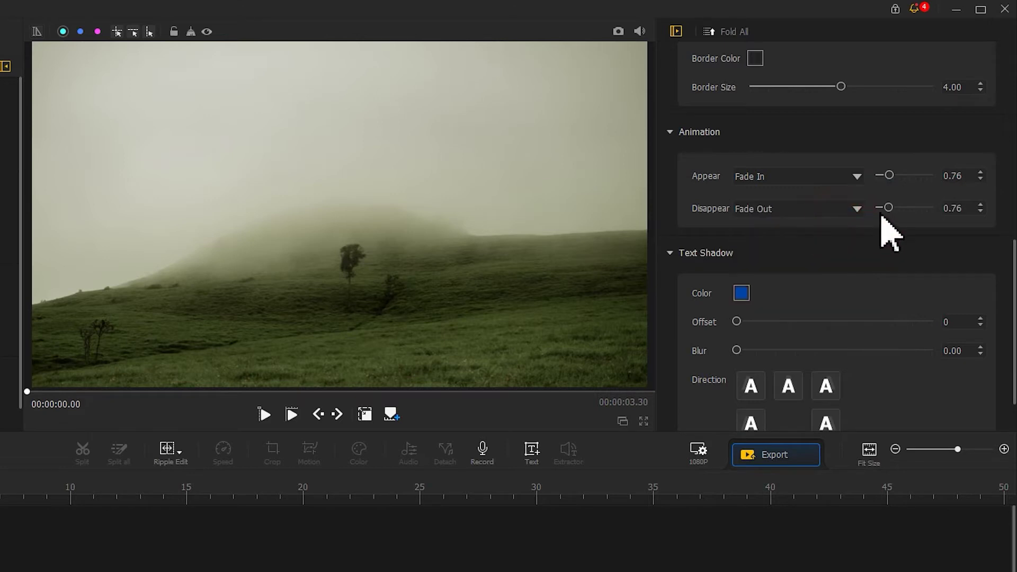
{"action": "left_click", "coordinate": [891, 208]}
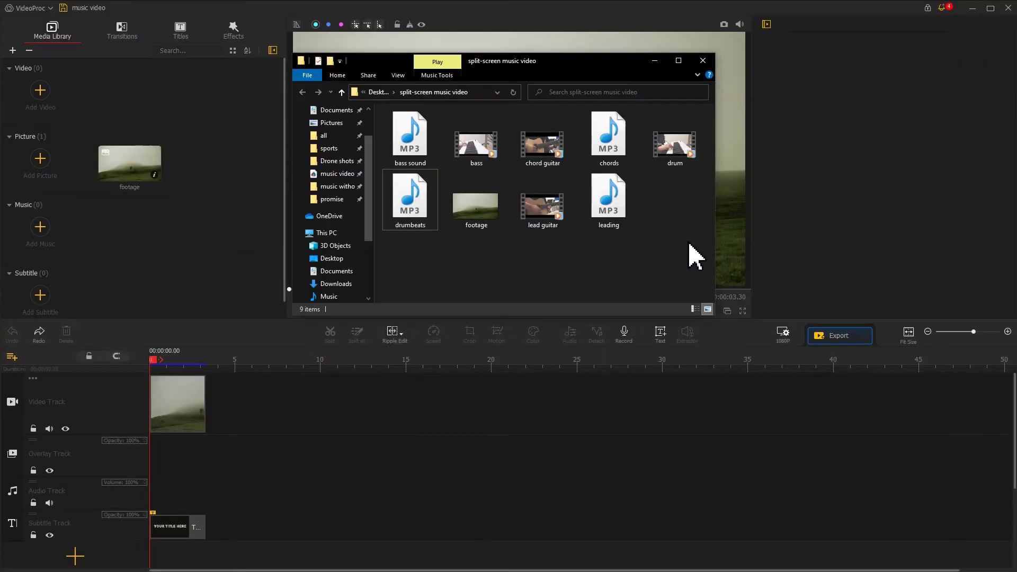
Import the four instrument videos, the footage picture and four music files into the Media Library
{"action": "left_click_drag", "start_coordinate": [688, 241], "coordinate": [563, 146]}
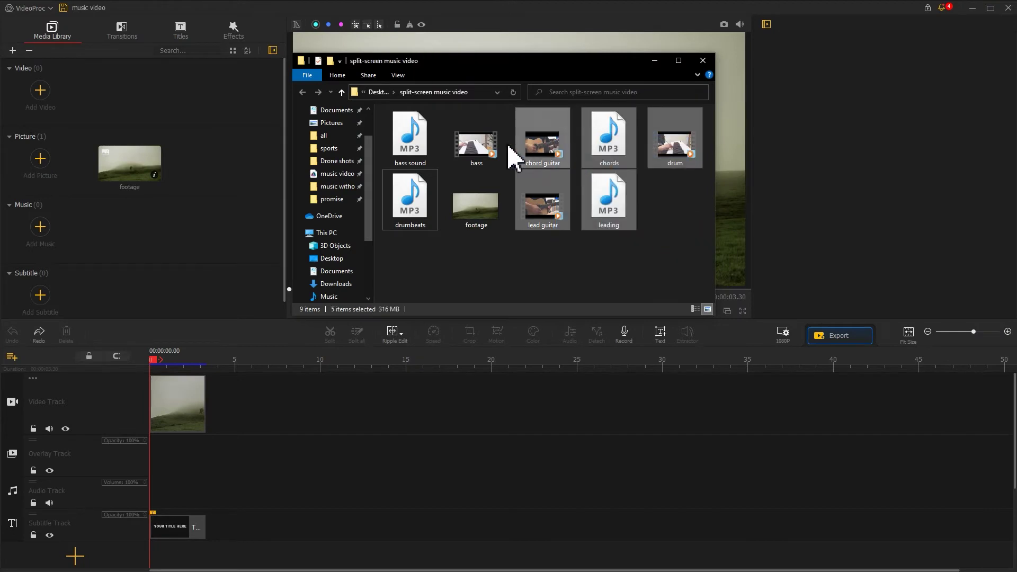
{"action": "left_click", "coordinate": [478, 143], "text": "ctrl"}
{"action": "left_click", "coordinate": [409, 139], "text": "ctrl"}
{"action": "left_click", "coordinate": [407, 202], "text": "ctrl"}
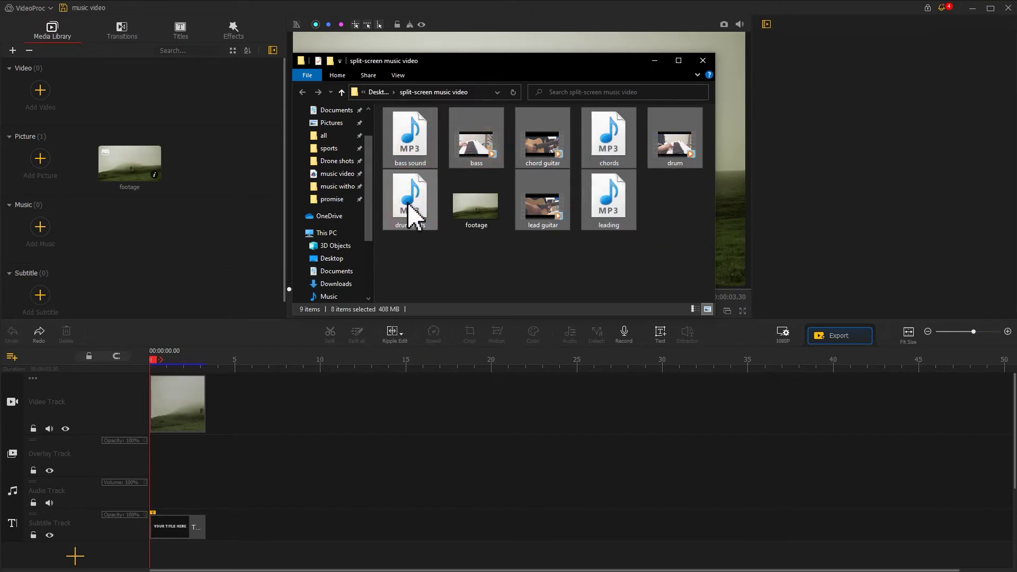
{"action": "left_click_drag", "start_coordinate": [409, 210], "coordinate": [228, 219]}
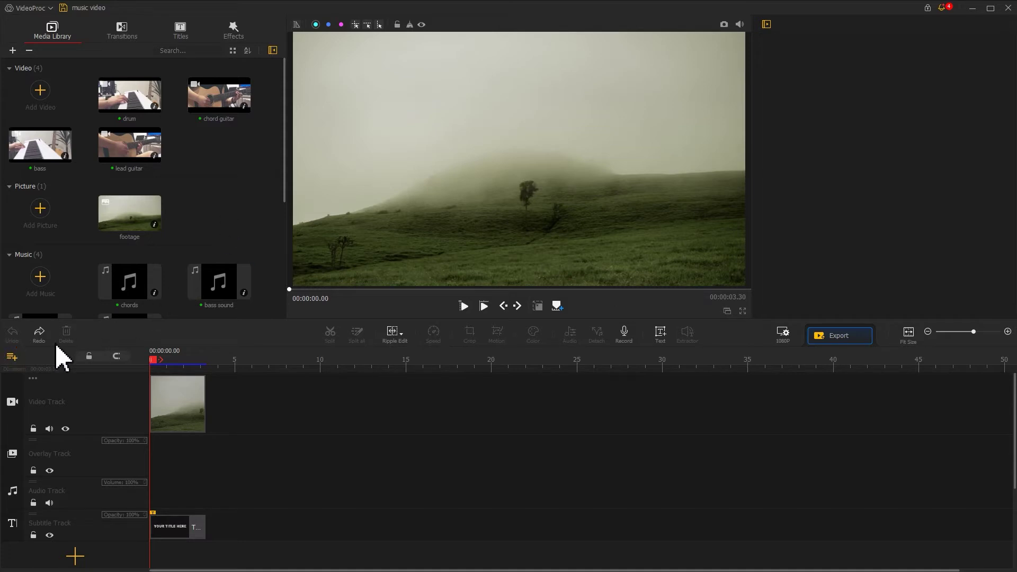
Add three new audio tracks to the timeline
{"action": "left_click", "coordinate": [11, 357]}
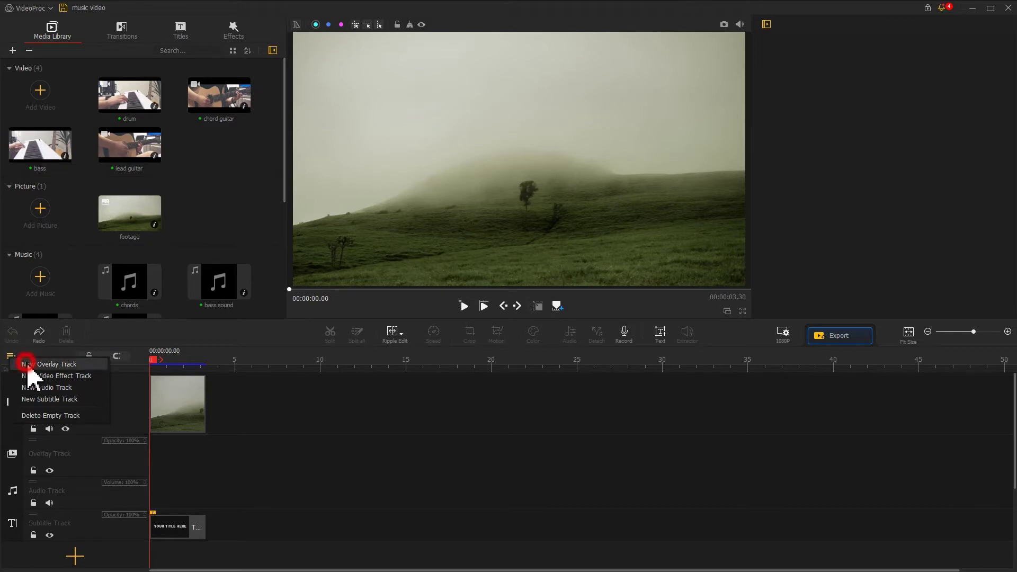
{"action": "left_click", "coordinate": [24, 363]}
{"action": "left_click", "coordinate": [24, 364]}
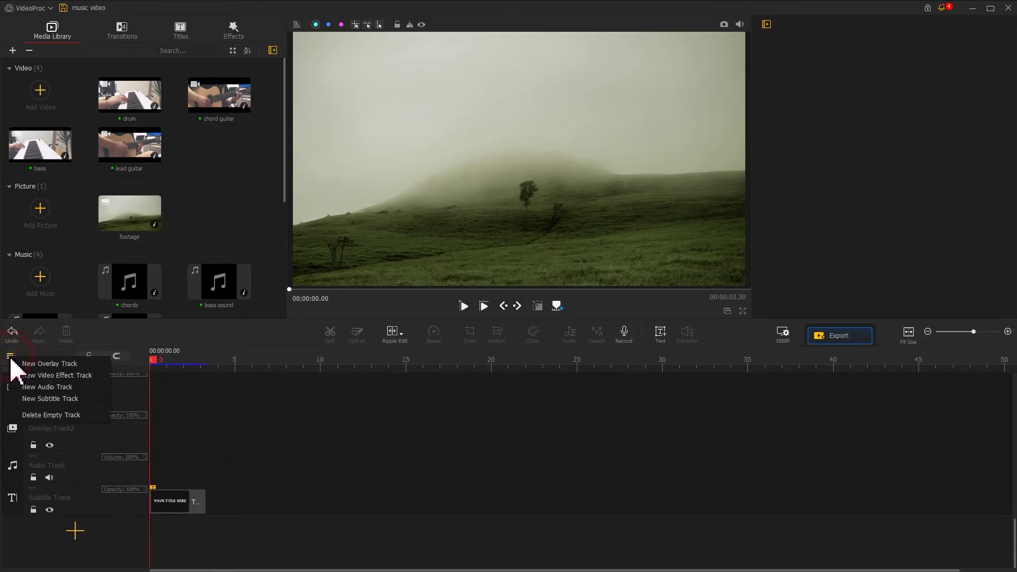
{"action": "left_click", "coordinate": [48, 388]}
{"action": "left_click", "coordinate": [11, 358]}
{"action": "left_click", "coordinate": [37, 387]}
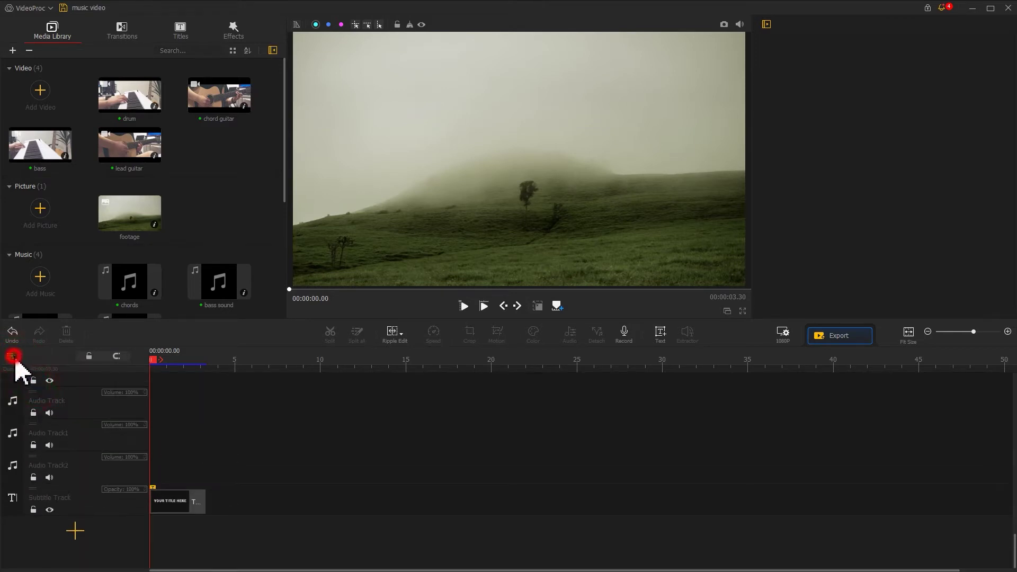
{"action": "left_click", "coordinate": [11, 357]}
{"action": "left_click", "coordinate": [46, 388]}
{"action": "scroll", "coordinate": [77, 466], "scroll_direction": "up", "scroll_amount": 2}
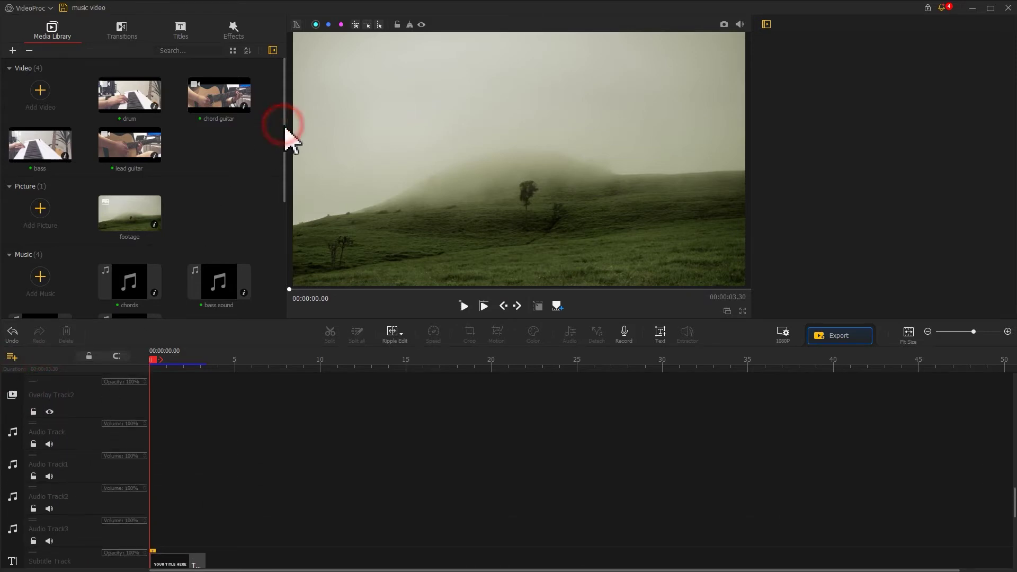
{"action": "left_click_drag", "start_coordinate": [286, 129], "coordinate": [287, 254]}
Place chords, drumbeats, leading and bass sound on separate audio tracks, with leading starting later
{"action": "left_click_drag", "start_coordinate": [135, 176], "coordinate": [162, 455]}
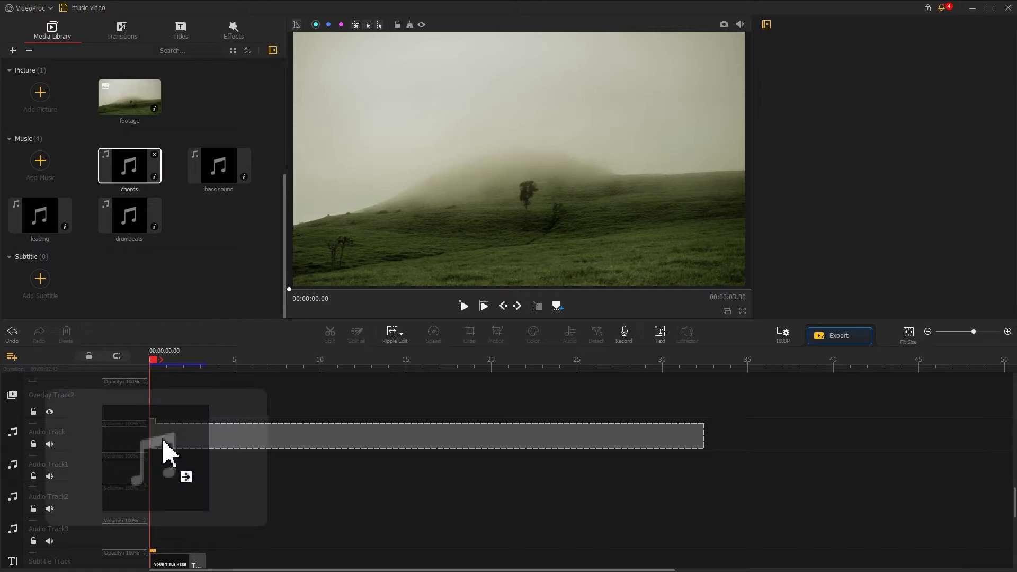
{"action": "left_click_drag", "start_coordinate": [150, 220], "coordinate": [156, 476]}
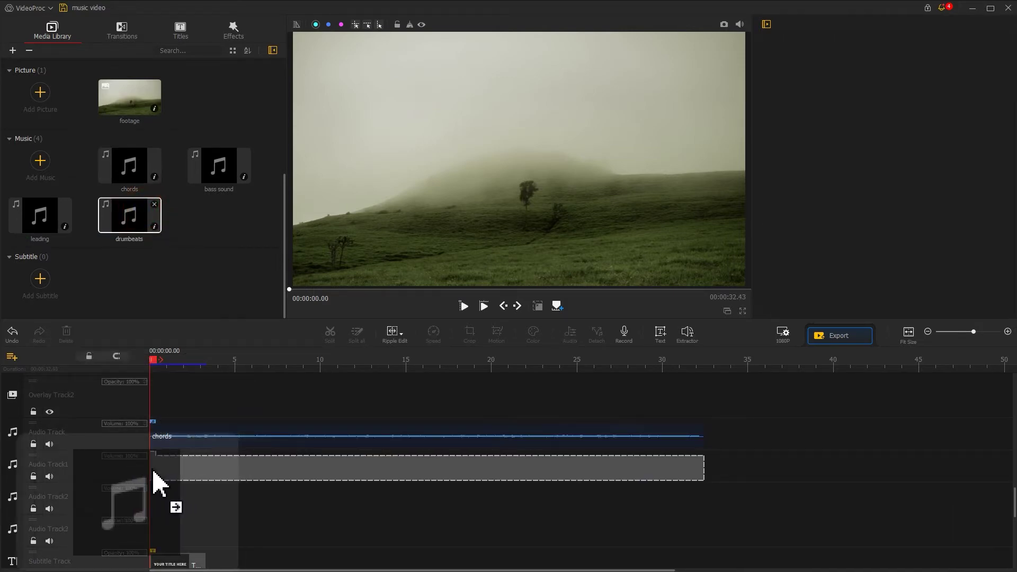
{"action": "left_click_drag", "start_coordinate": [40, 214], "coordinate": [155, 503]}
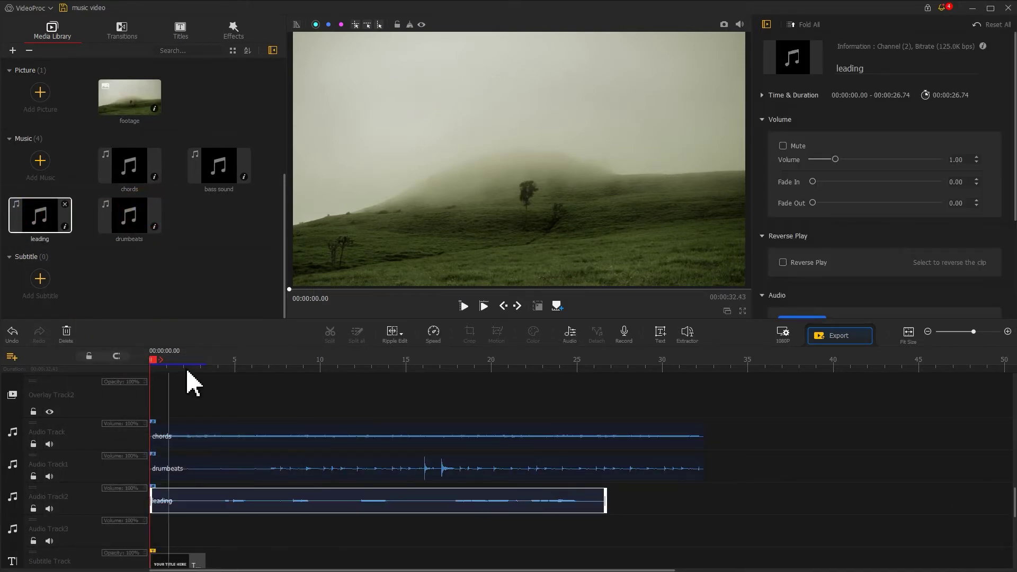
{"action": "left_click_drag", "start_coordinate": [218, 168], "coordinate": [157, 557]}
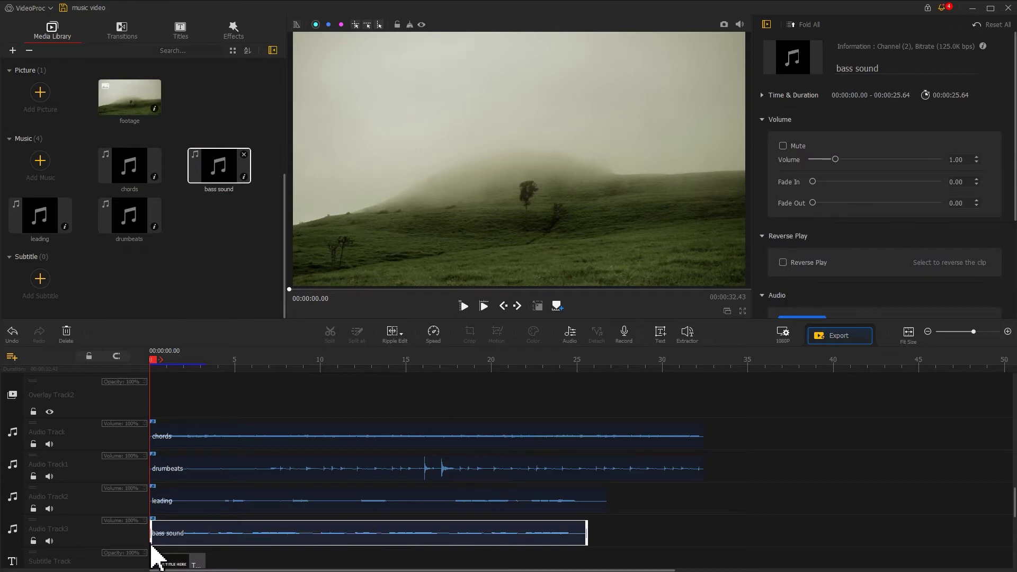
{"action": "mouse_move", "coordinate": [274, 511]}
{"action": "left_mouse_down"}
{"action": "mouse_move", "coordinate": [366, 512]}
{"action": "mouse_move", "coordinate": [372, 523]}
{"action": "mouse_move", "coordinate": [494, 548]}
{"action": "left_mouse_up"}
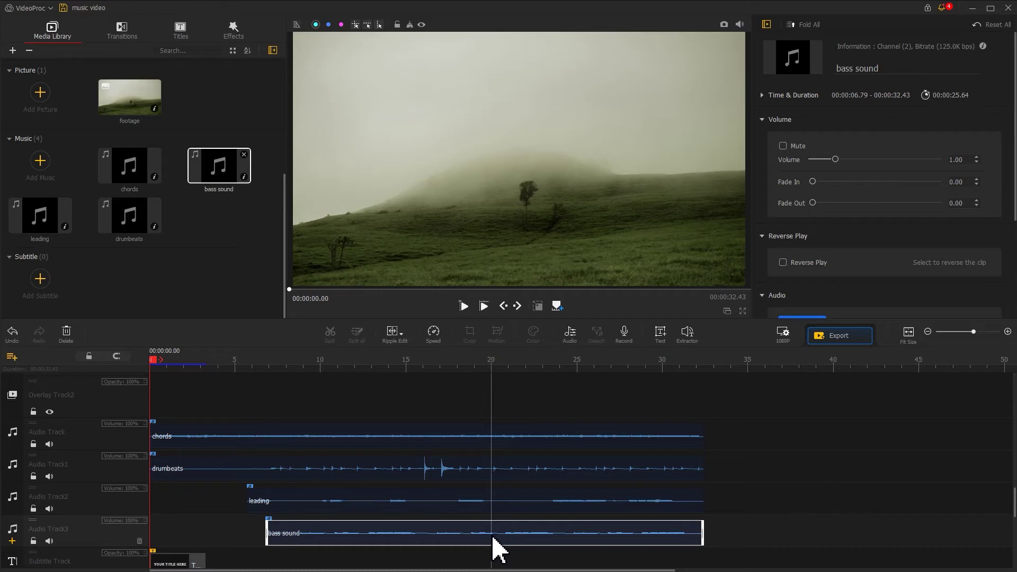
Raise the leading and chords volumes, and lower drumbeats to 0.96 and bass sound to 0.94
{"action": "left_click", "coordinate": [482, 501]}
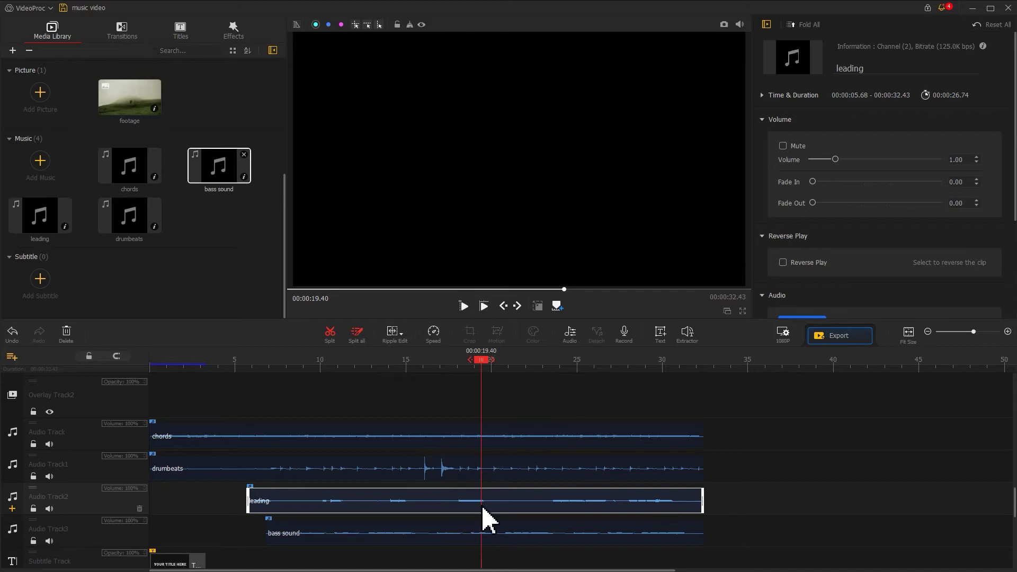
{"action": "left_click_drag", "start_coordinate": [834, 159], "coordinate": [841, 158]}
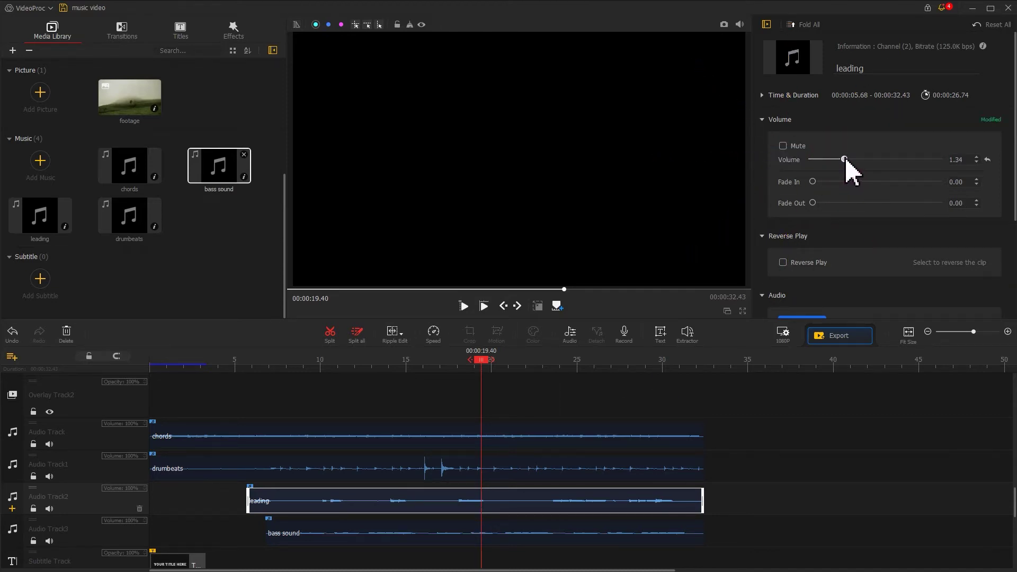
{"action": "left_click", "coordinate": [602, 440]}
{"action": "left_click_drag", "start_coordinate": [835, 159], "coordinate": [837, 158]}
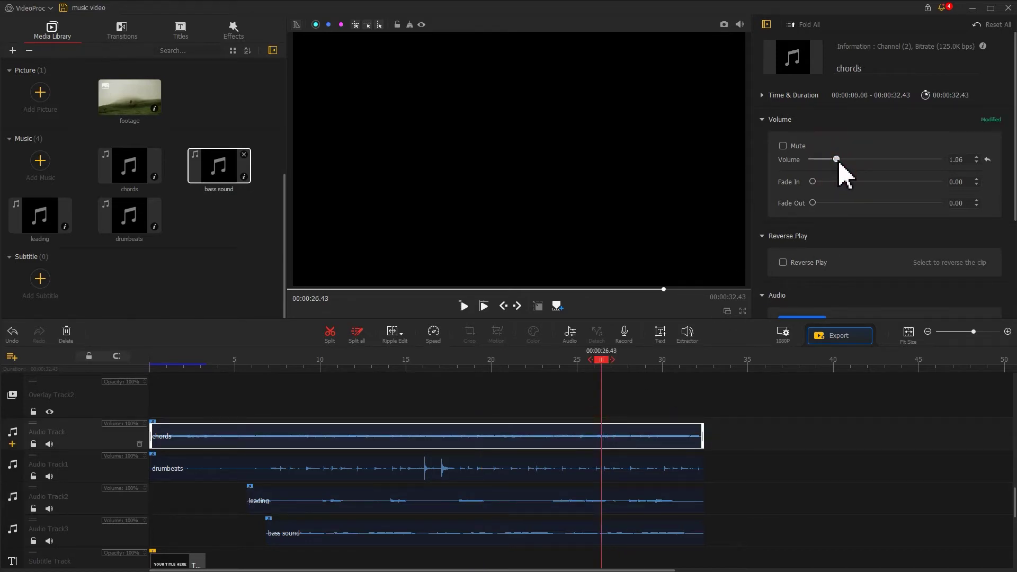
{"action": "left_click", "coordinate": [645, 465]}
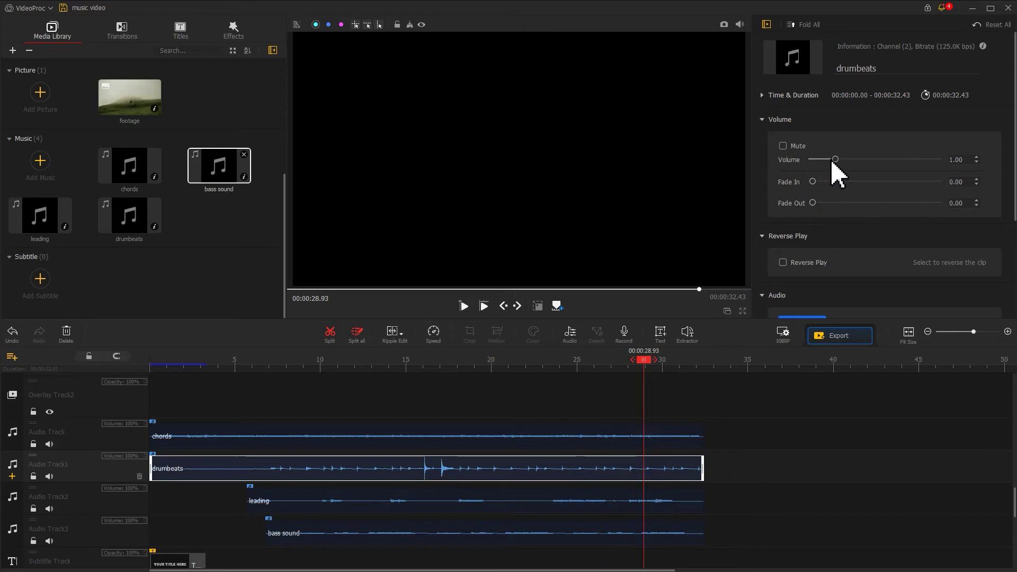
{"action": "left_click_drag", "start_coordinate": [835, 159], "coordinate": [835, 164]}
{"action": "left_click", "coordinate": [621, 534]}
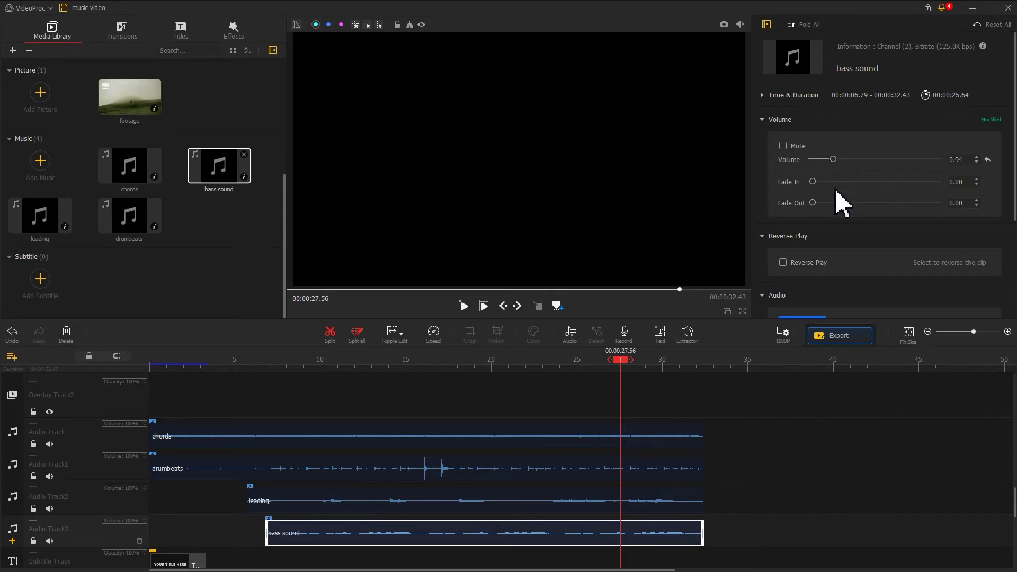
Play the drumbeats solo from about 15 seconds, then unmute the bass sound, leading and chords tracks
{"action": "left_click", "coordinate": [412, 364]}
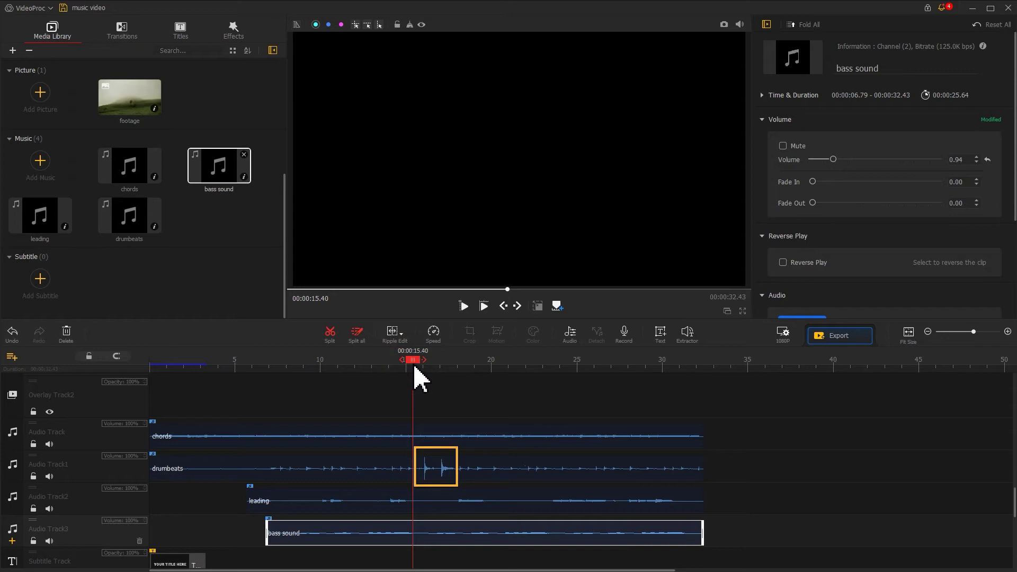
{"action": "left_click", "coordinate": [50, 541]}
{"action": "key", "text": "space"}
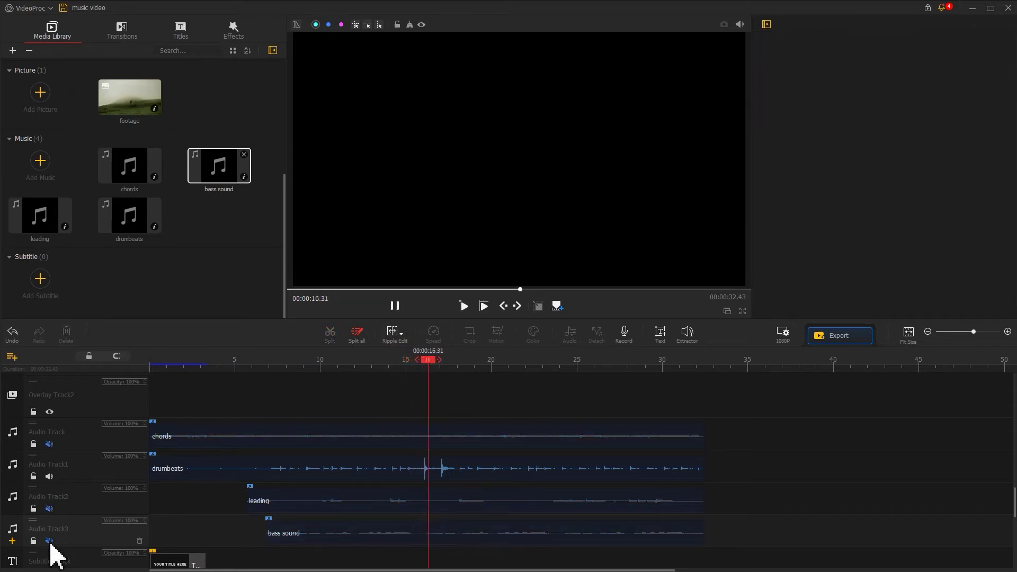
{"action": "key", "text": "space"}
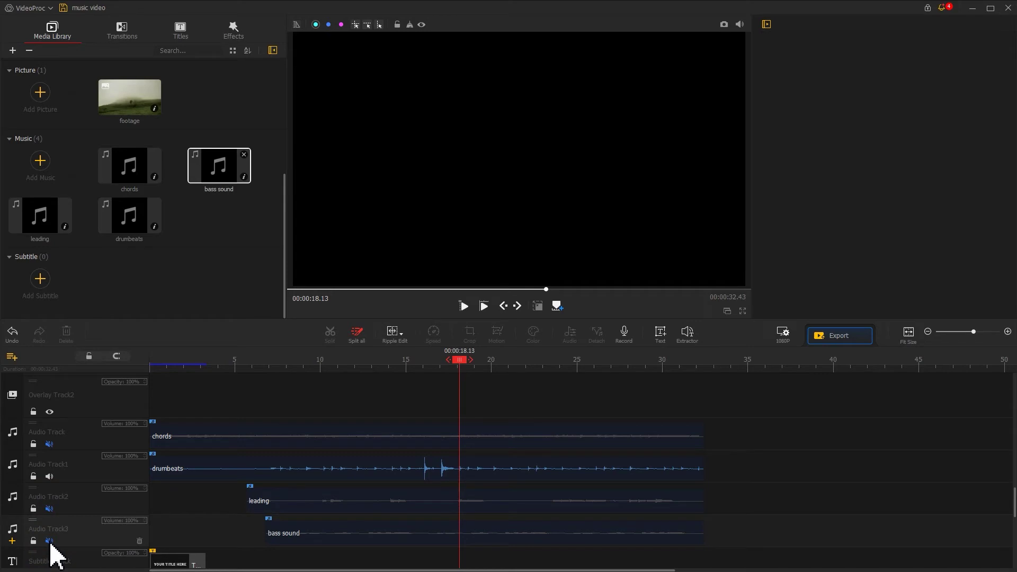
{"action": "left_click", "coordinate": [49, 541]}
{"action": "left_click", "coordinate": [50, 509]}
{"action": "left_click", "coordinate": [50, 443]}
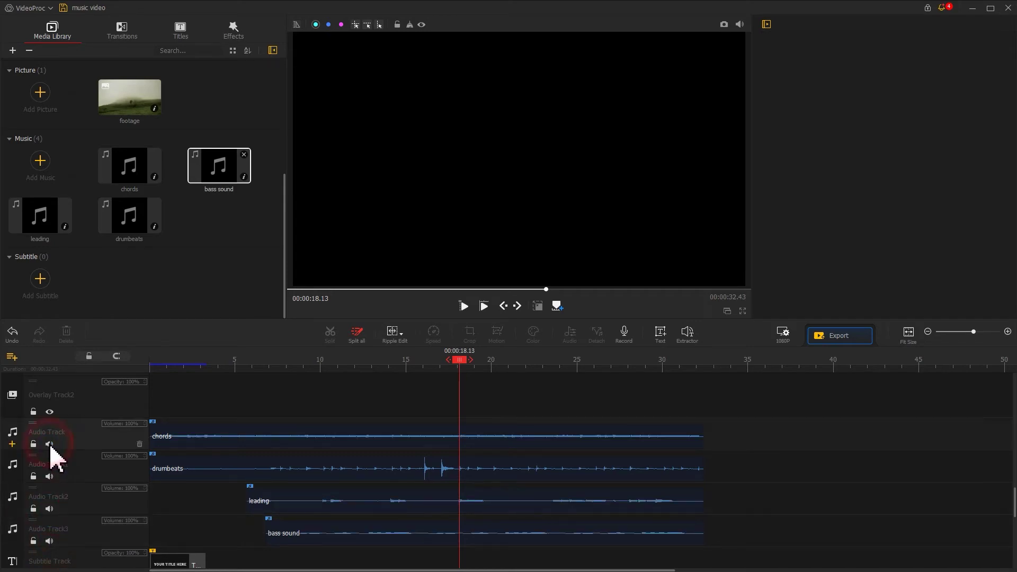
Open the drumbeats clip in the Audio Editor and select 00:00:16.02–00:00:17.29
{"action": "left_click", "coordinate": [415, 477]}
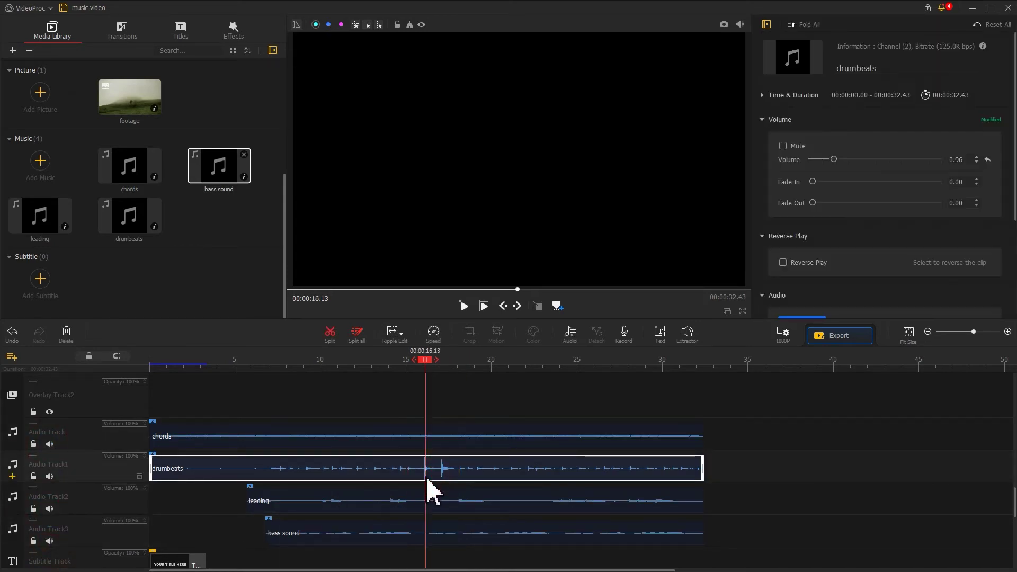
{"action": "left_click", "coordinate": [569, 334]}
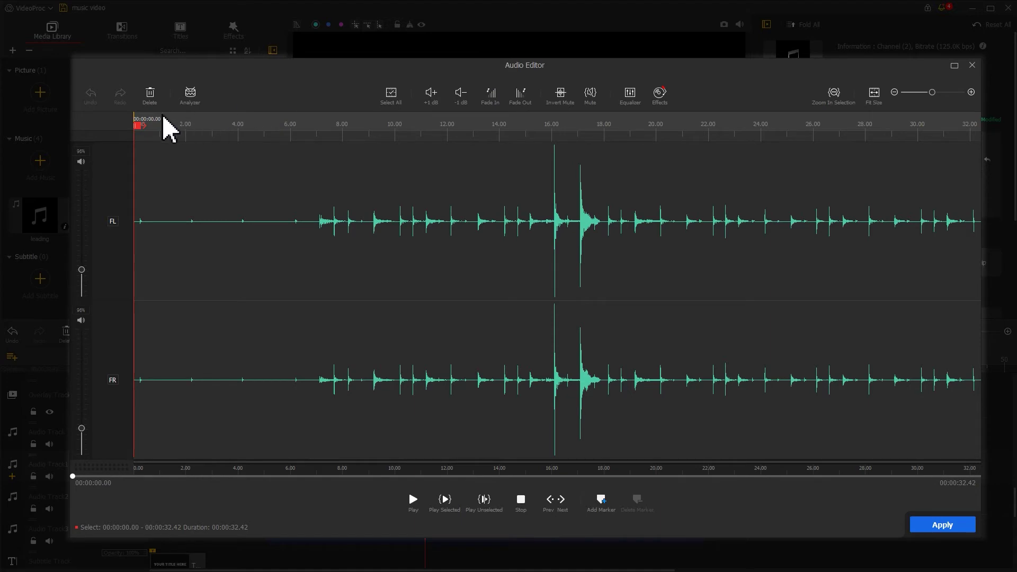
{"action": "left_click_drag", "start_coordinate": [135, 118], "coordinate": [553, 138]}
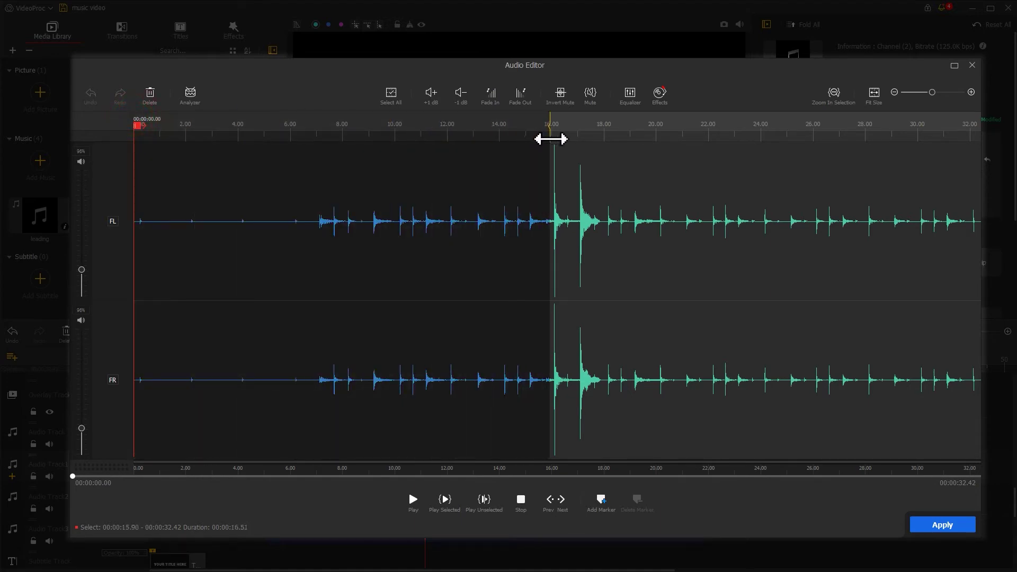
{"action": "left_click_drag", "start_coordinate": [932, 92], "coordinate": [925, 93]}
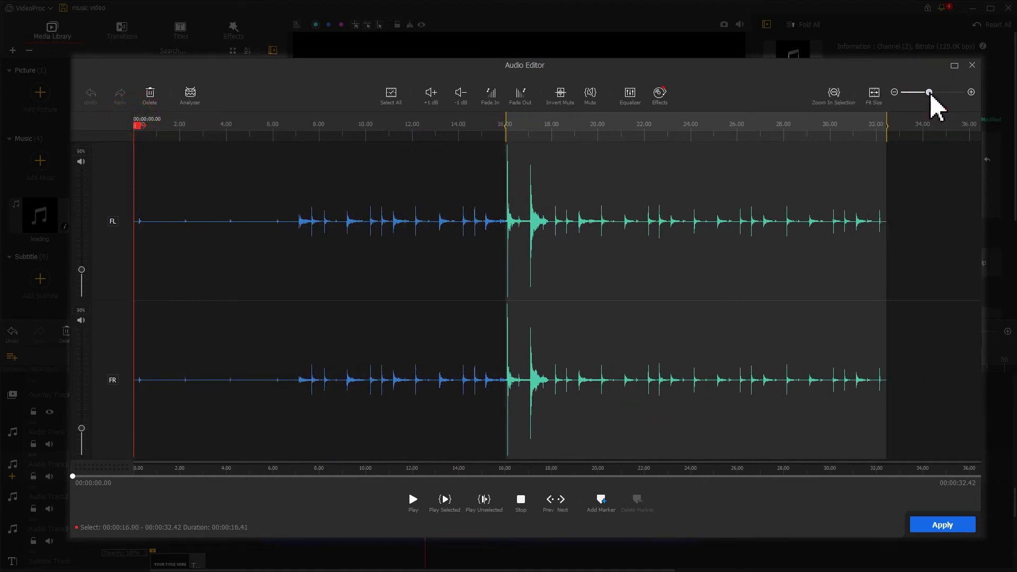
{"action": "left_click_drag", "start_coordinate": [804, 121], "coordinate": [493, 128]}
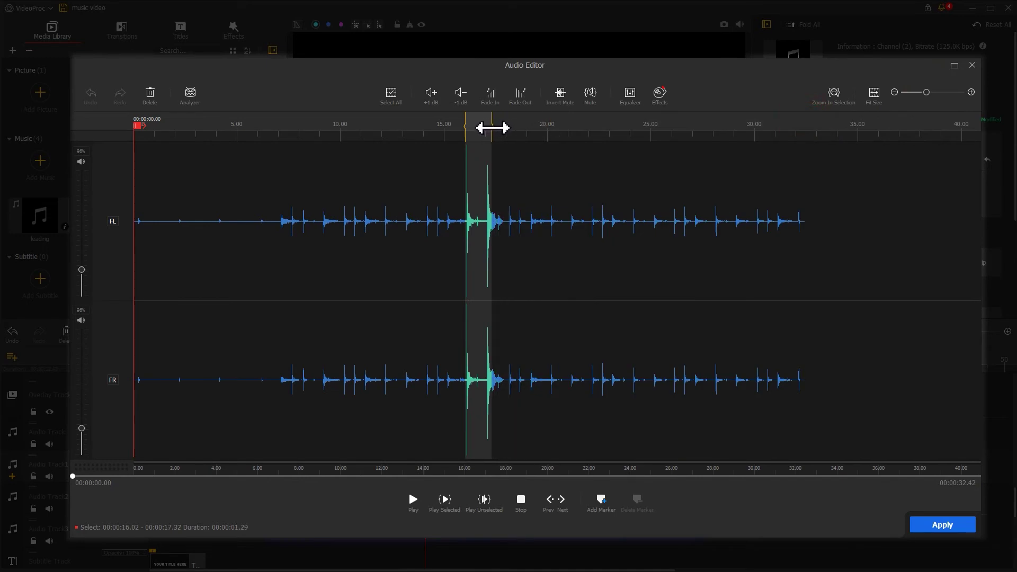
Turn down the selected loud hit three times to match the surrounding beats
{"action": "left_click", "coordinate": [460, 99]}
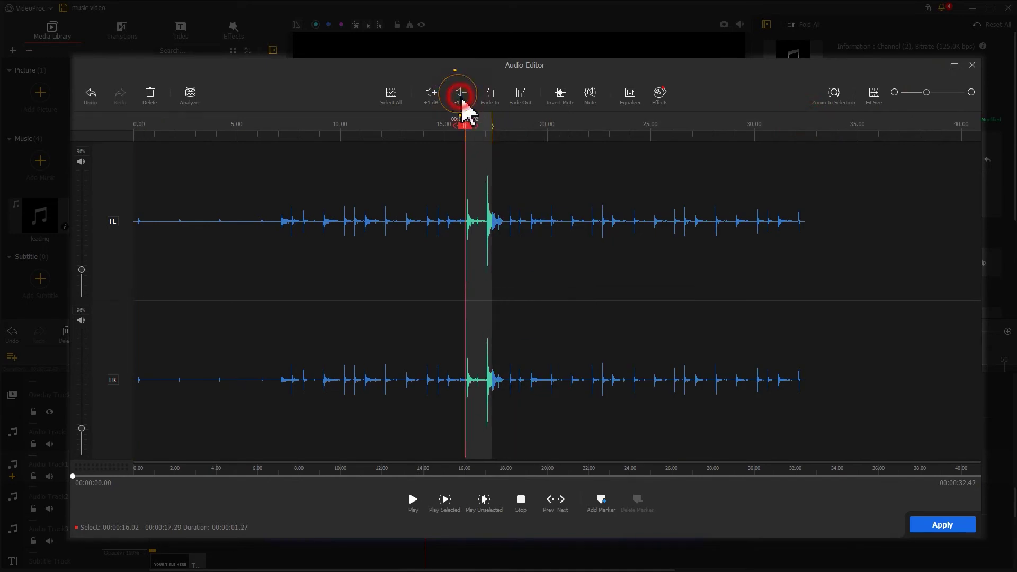
{"action": "left_click", "coordinate": [461, 99]}
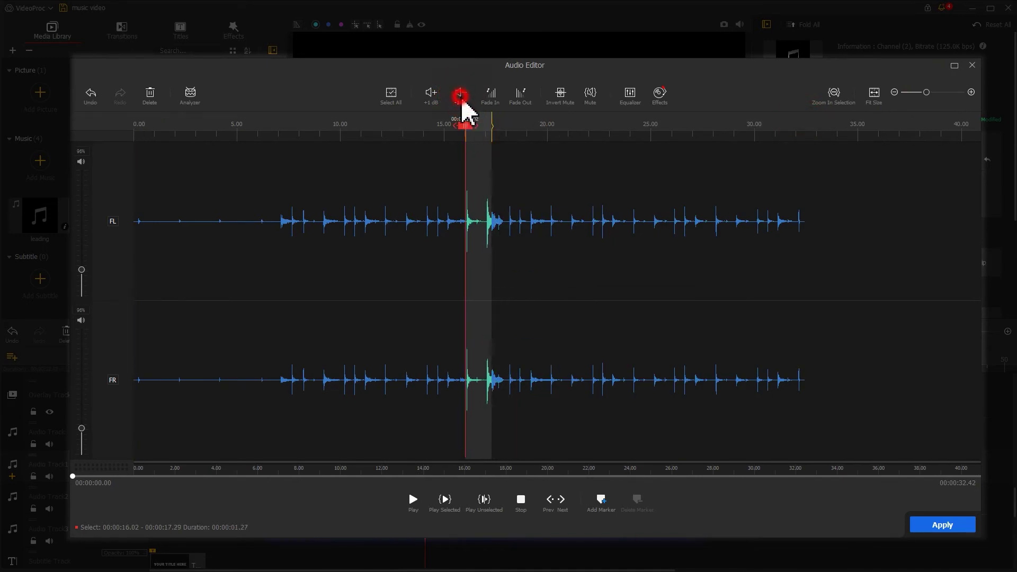
{"action": "left_click", "coordinate": [461, 102]}
Add chord guitar after the footage and move the drum, lead guitar and bass overlays to about 10 s
{"action": "left_click", "coordinate": [937, 526]}
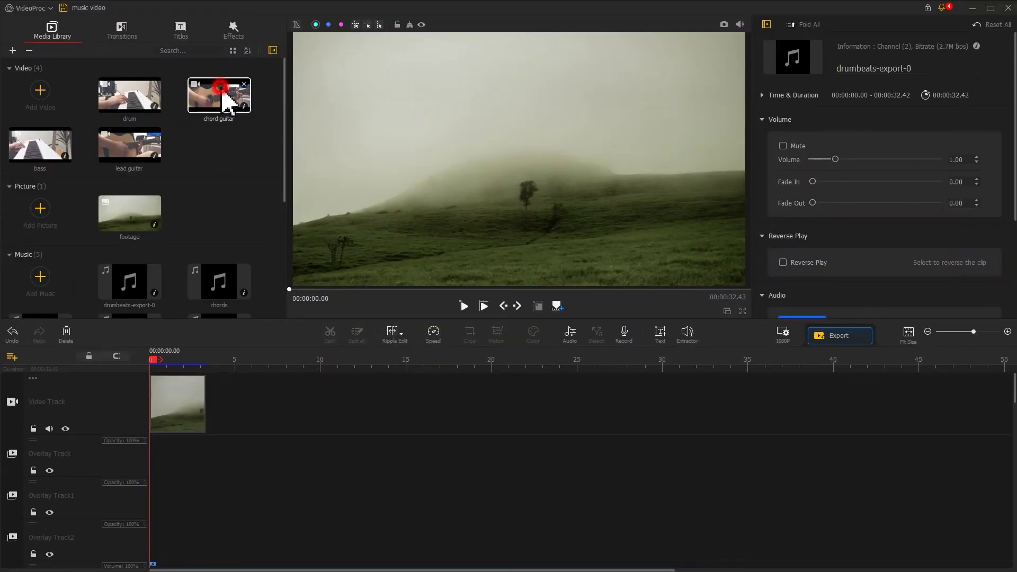
{"action": "mouse_move", "coordinate": [226, 102]}
{"action": "left_mouse_down"}
{"action": "mouse_move", "coordinate": [262, 409]}
{"action": "mouse_move", "coordinate": [229, 421]}
{"action": "left_mouse_up"}
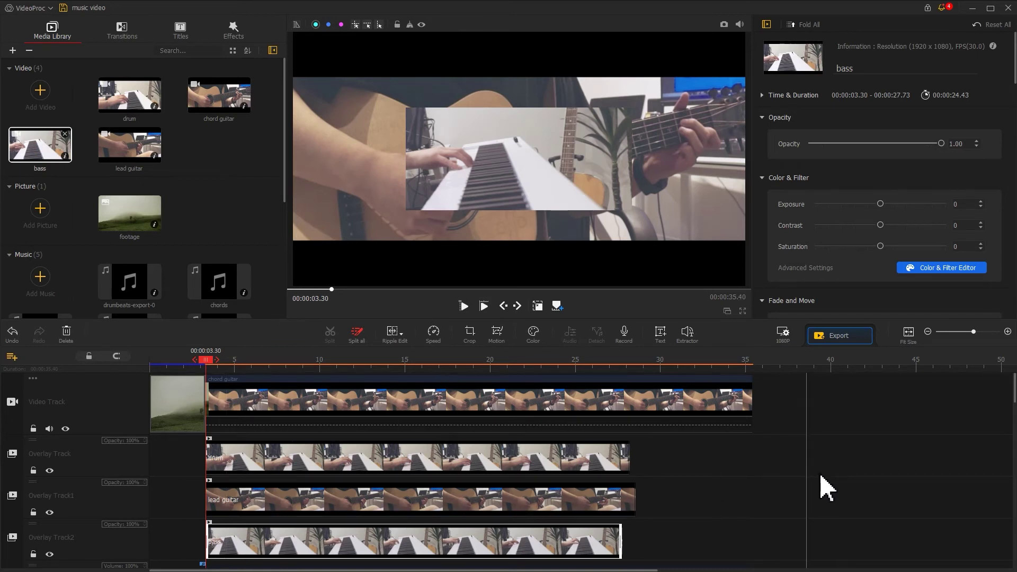
{"action": "scroll", "coordinate": [823, 476], "scroll_direction": "down", "scroll_amount": 2}
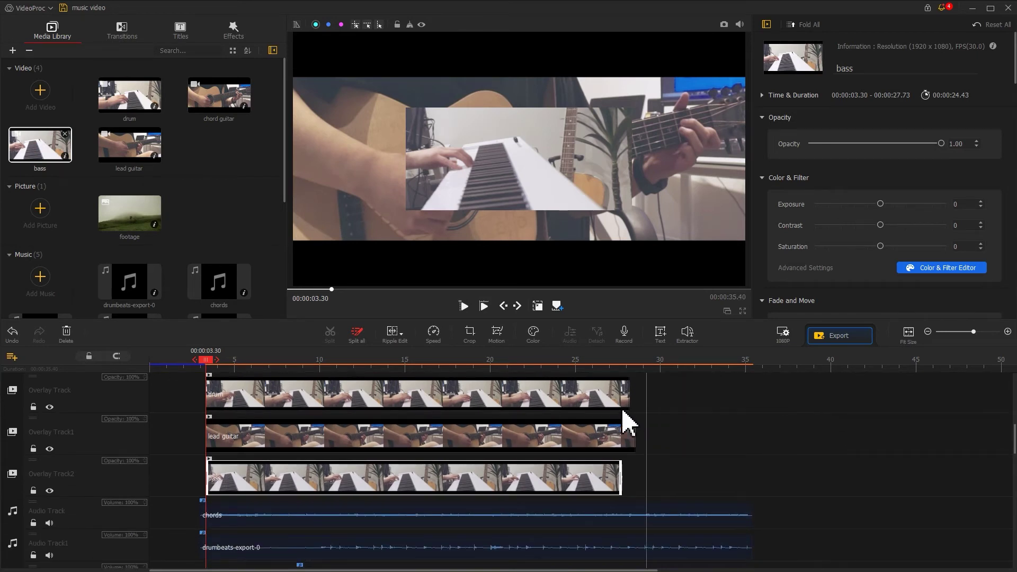
{"action": "left_click_drag", "start_coordinate": [595, 409], "coordinate": [719, 415]}
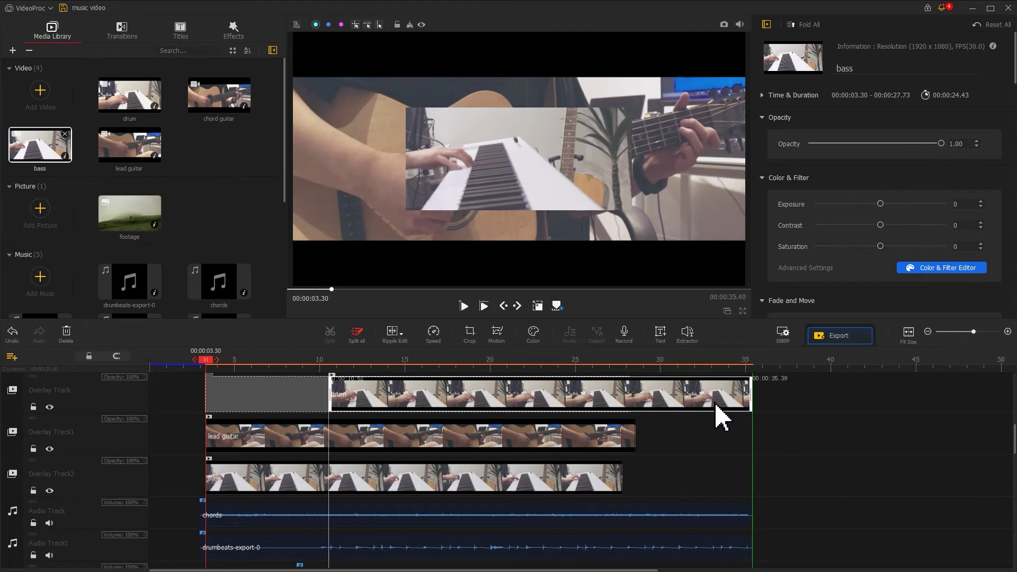
{"action": "left_click_drag", "start_coordinate": [608, 438], "coordinate": [726, 445]}
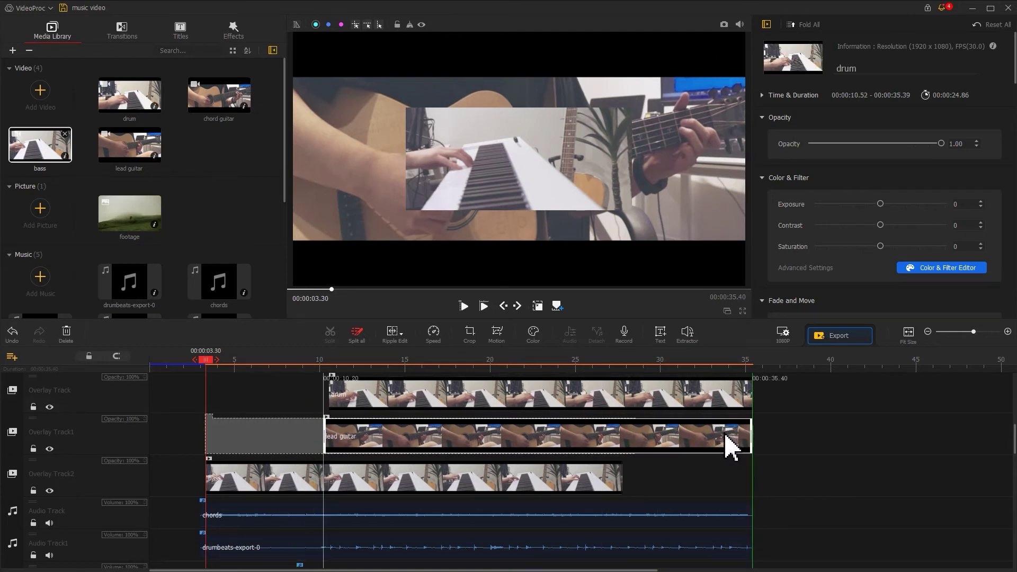
{"action": "left_click_drag", "start_coordinate": [604, 472], "coordinate": [745, 481]}
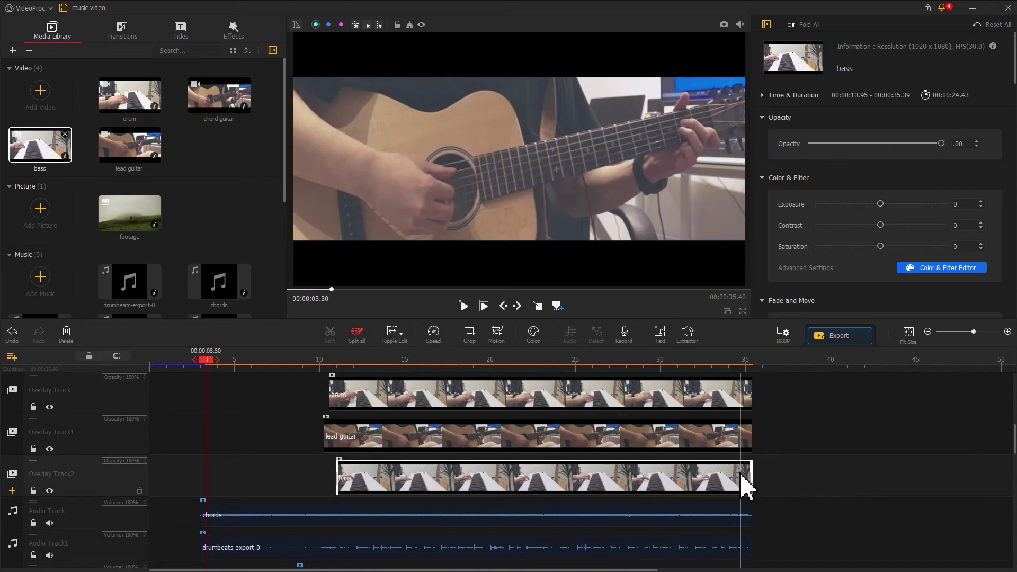
{"action": "scroll", "coordinate": [744, 480], "scroll_direction": "up", "scroll_amount": 2}
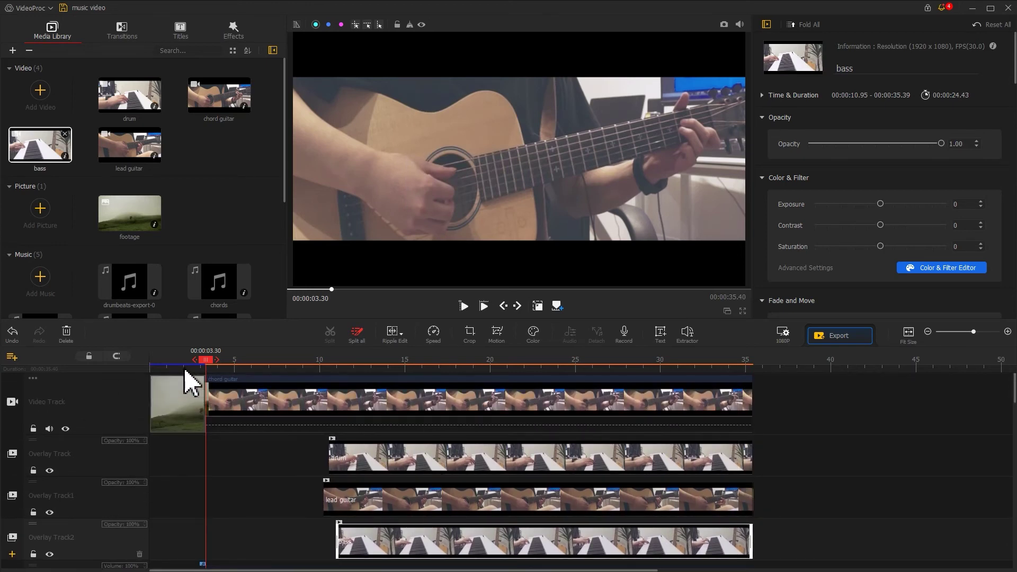
{"action": "left_click_drag", "start_coordinate": [184, 368], "coordinate": [223, 378]}
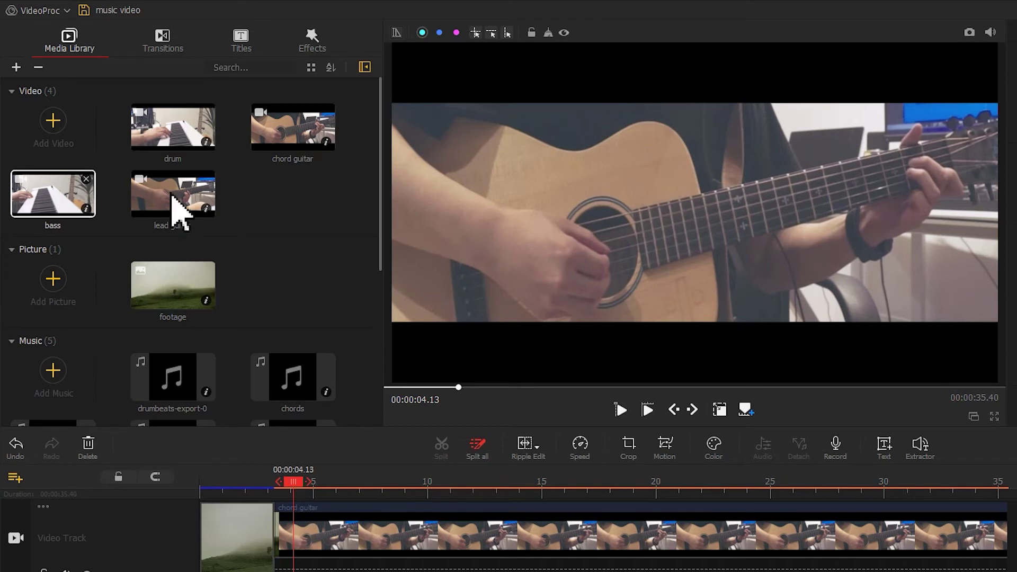
Add a 1.6-second Fade to Black between the foggy footage and the chord guitar clip
{"action": "left_click", "coordinate": [149, 43]}
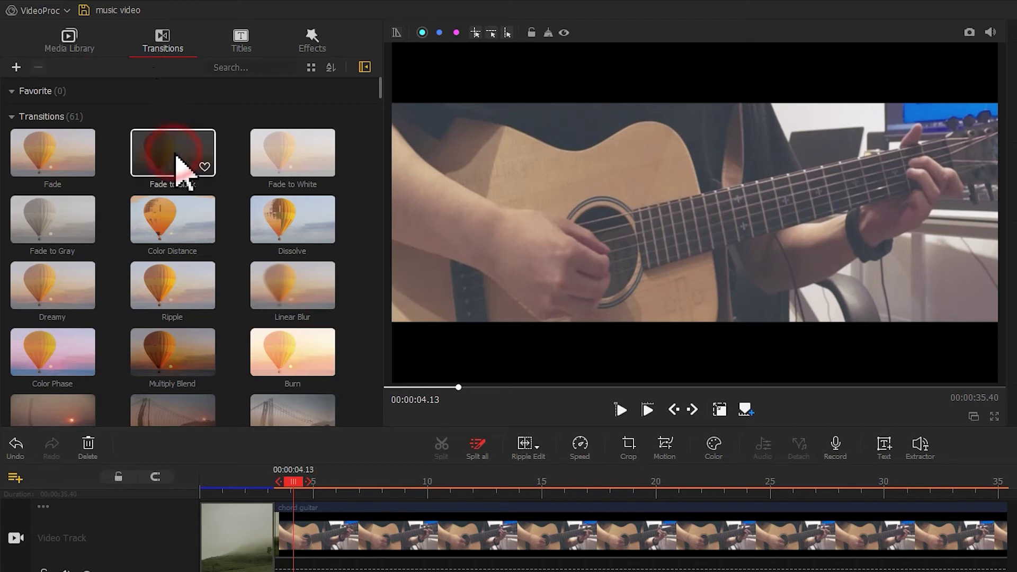
{"action": "left_click_drag", "start_coordinate": [173, 150], "coordinate": [209, 412]}
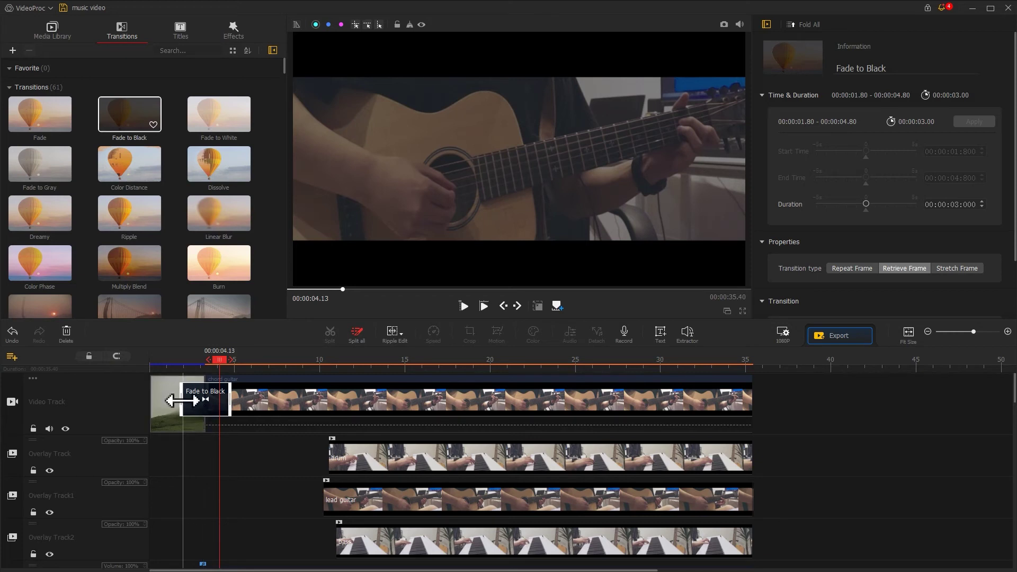
{"action": "left_click_drag", "start_coordinate": [181, 399], "coordinate": [196, 410]}
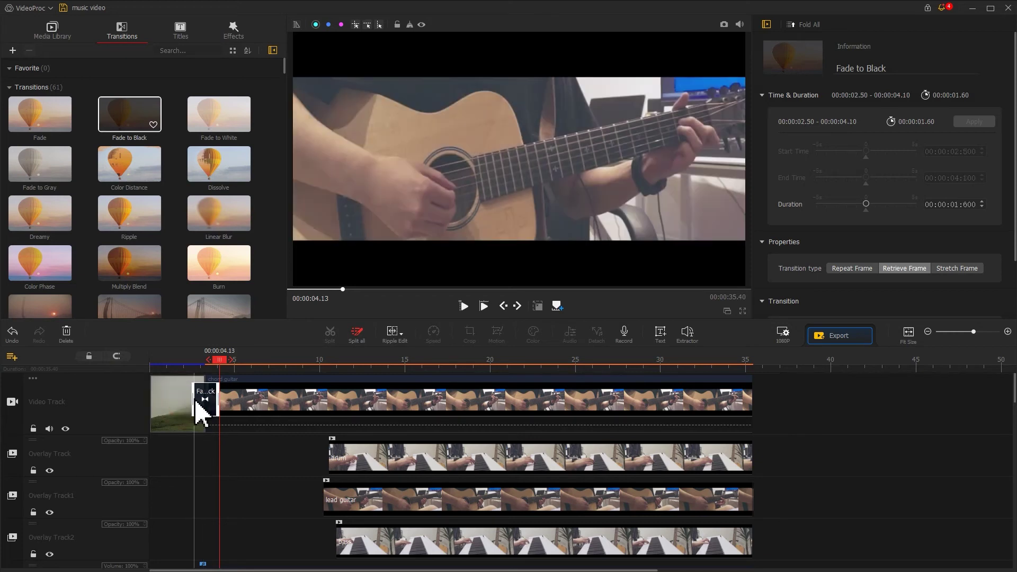
Preview the fade by playing the project from the start, then stop playback
{"action": "left_click", "coordinate": [156, 365]}
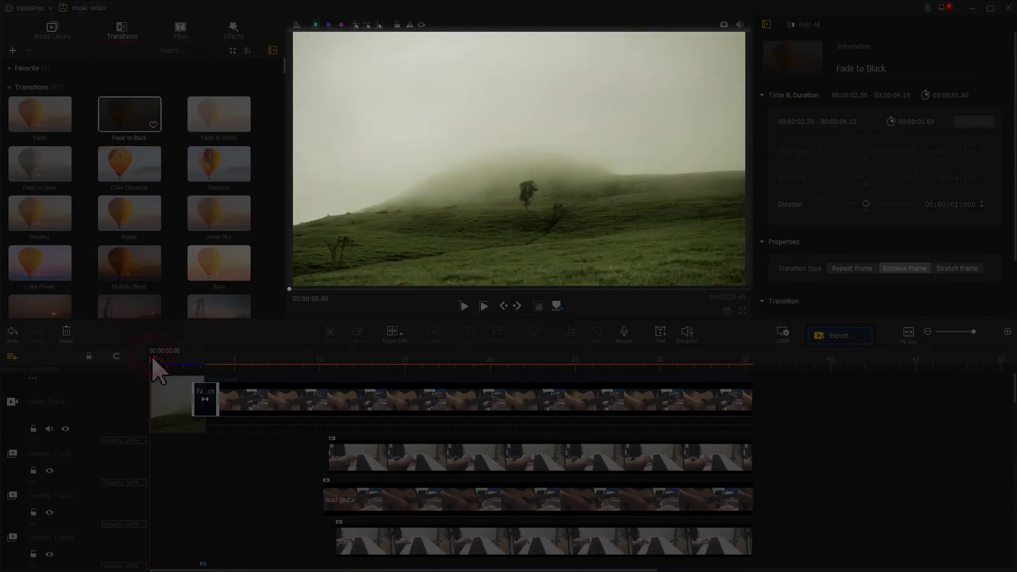
{"action": "key", "text": "space"}
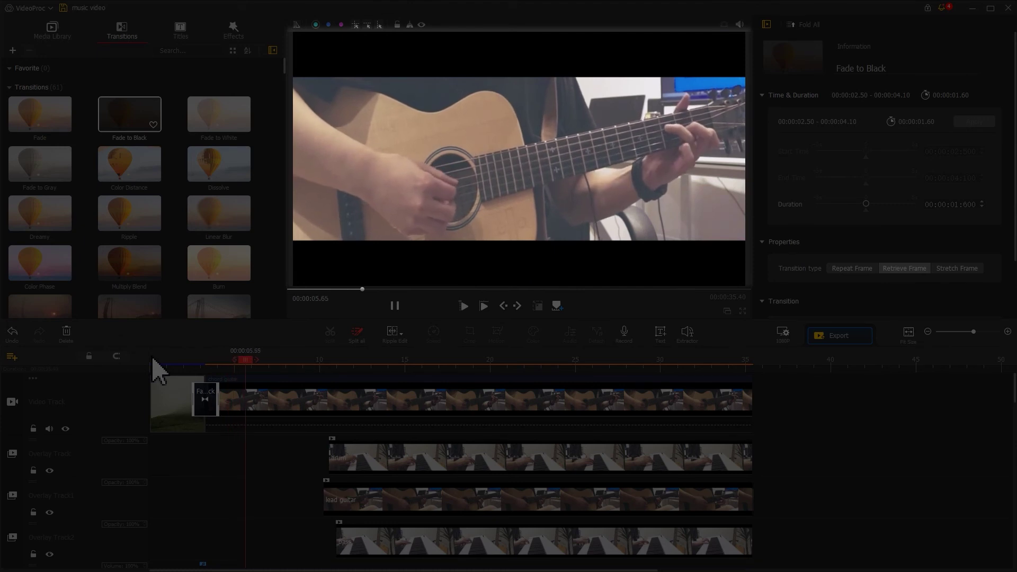
{"action": "key", "text": "space"}
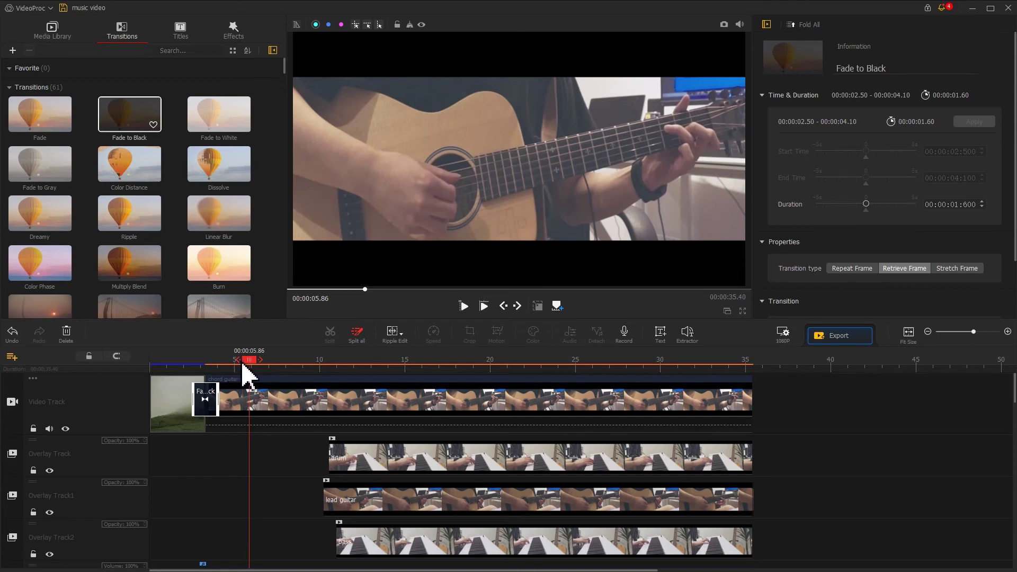
Split the chord guitar clip at 9.36 s, then split all tracks at 19.30 s
{"action": "left_click_drag", "start_coordinate": [250, 366], "coordinate": [309, 367]}
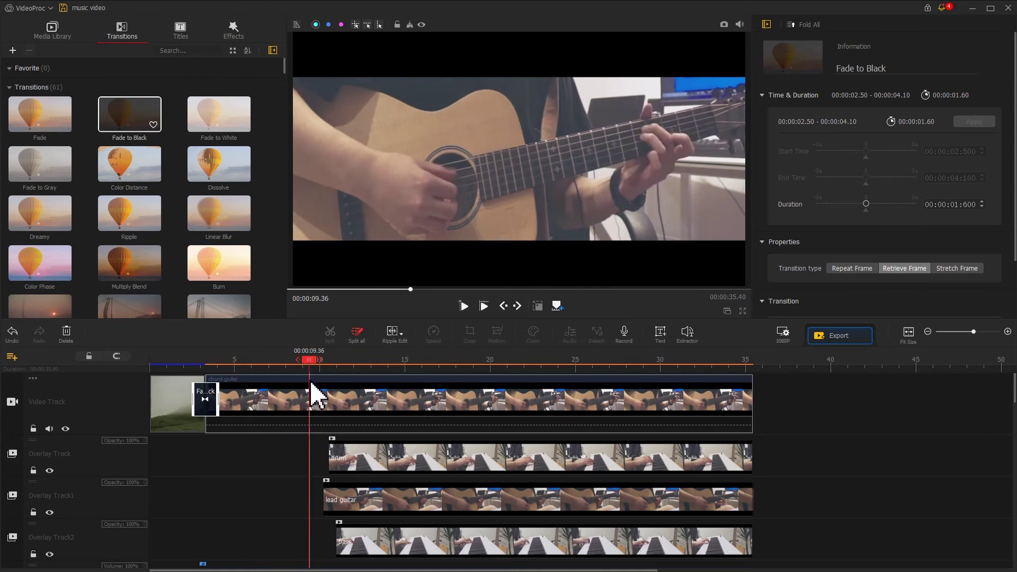
{"action": "left_click", "coordinate": [312, 395]}
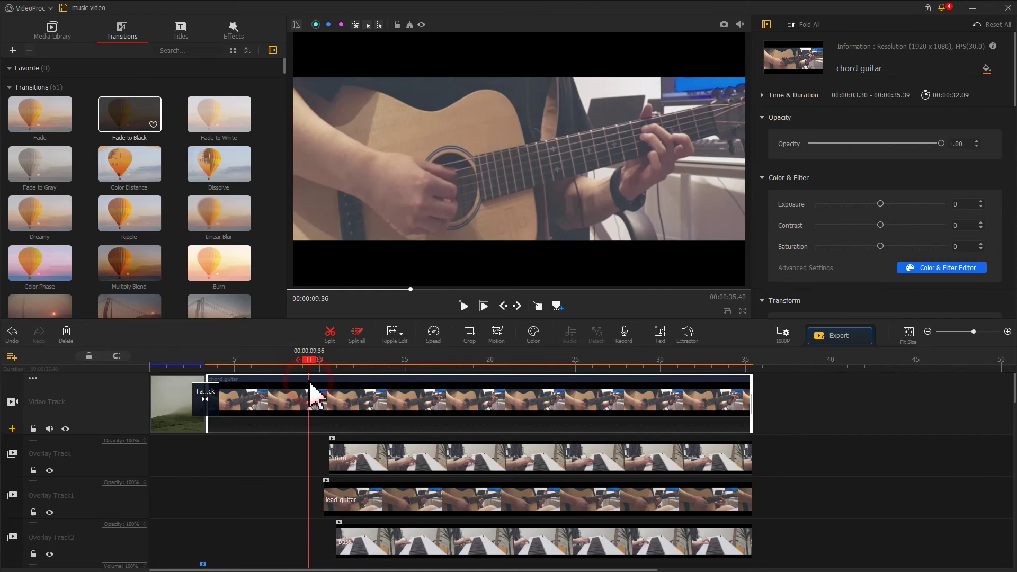
{"action": "left_click", "coordinate": [330, 337]}
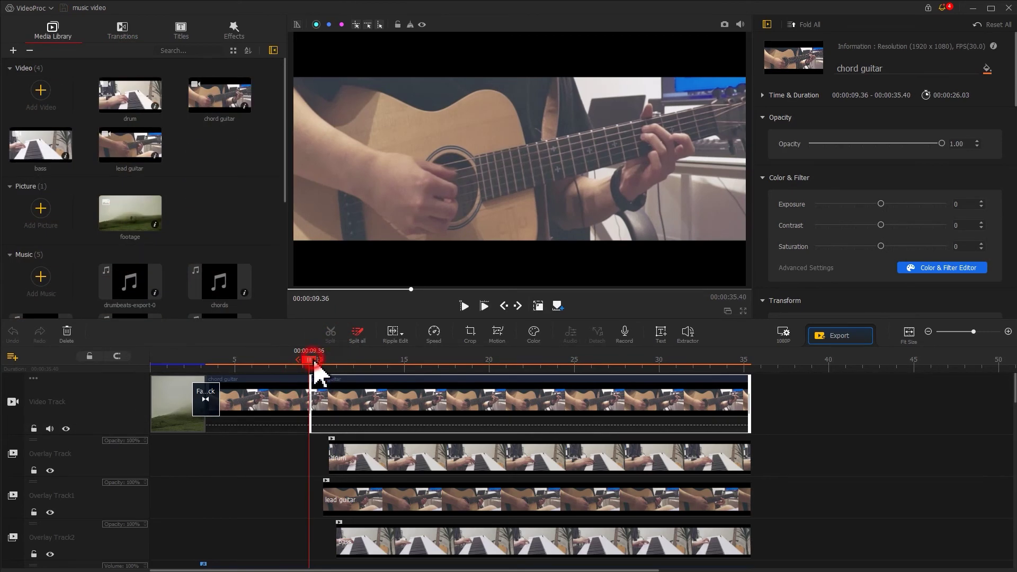
{"action": "mouse_move", "coordinate": [315, 369]}
{"action": "left_mouse_down"}
{"action": "mouse_move", "coordinate": [486, 393]}
{"action": "mouse_move", "coordinate": [483, 373]}
{"action": "left_mouse_up"}
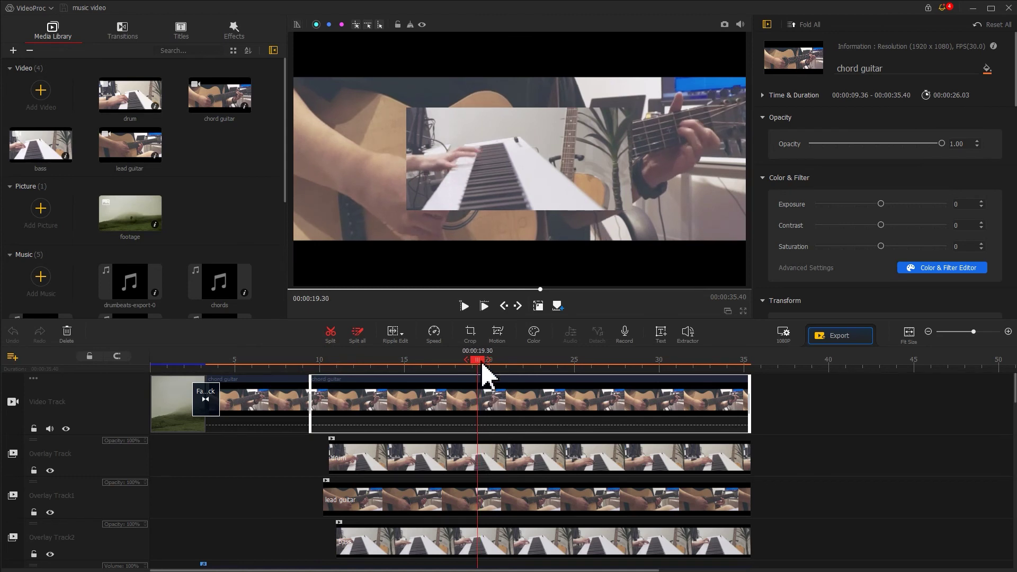
{"action": "left_click", "coordinate": [358, 336]}
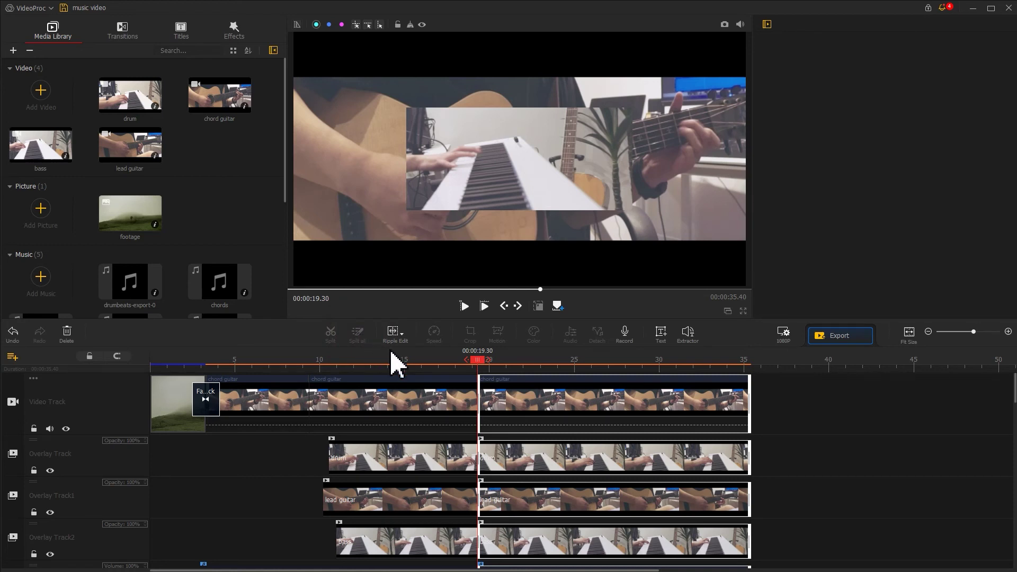
Shrink the chord guitar section into the top-left quarter and resize the bass overlay to a quarter panel
{"action": "left_click", "coordinate": [410, 403]}
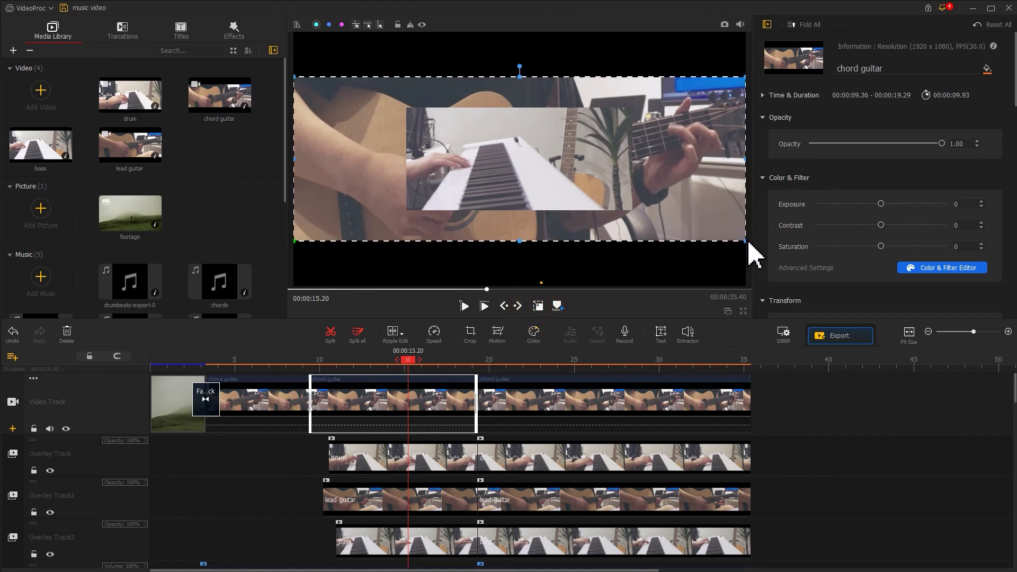
{"action": "mouse_move", "coordinate": [745, 241]}
{"action": "left_mouse_down"}
{"action": "mouse_move", "coordinate": [512, 155]}
{"action": "mouse_move", "coordinate": [393, 204]}
{"action": "left_mouse_up"}
{"action": "left_click", "coordinate": [404, 461]}
{"action": "left_click_drag", "start_coordinate": [520, 169], "coordinate": [510, 173]}
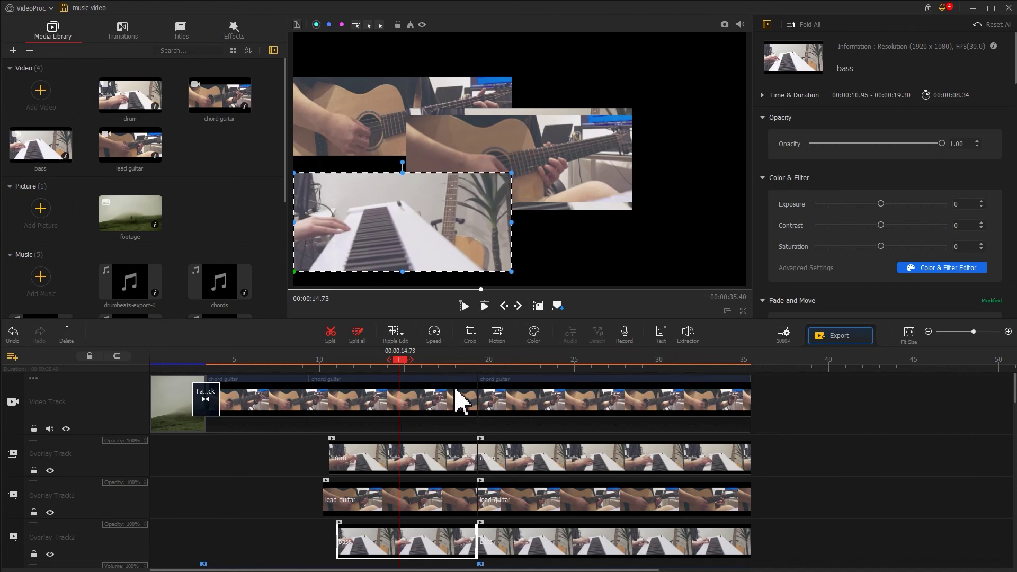
Move the lead guitar overlay into the top-right panel and return the playhead to the start
{"action": "left_click", "coordinate": [426, 501]}
{"action": "left_click_drag", "start_coordinate": [552, 137], "coordinate": [631, 102]}
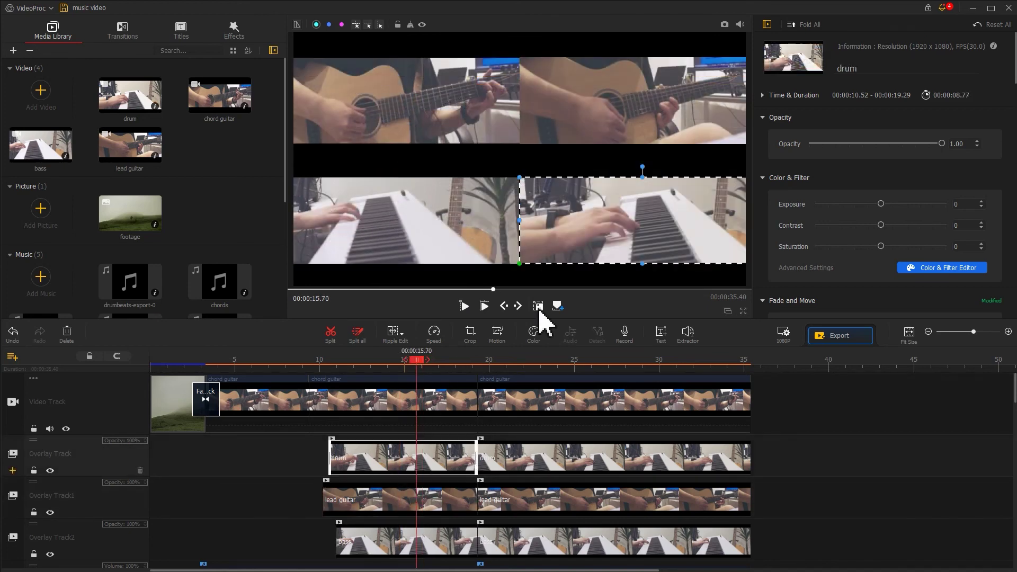
{"action": "left_click", "coordinate": [537, 308]}
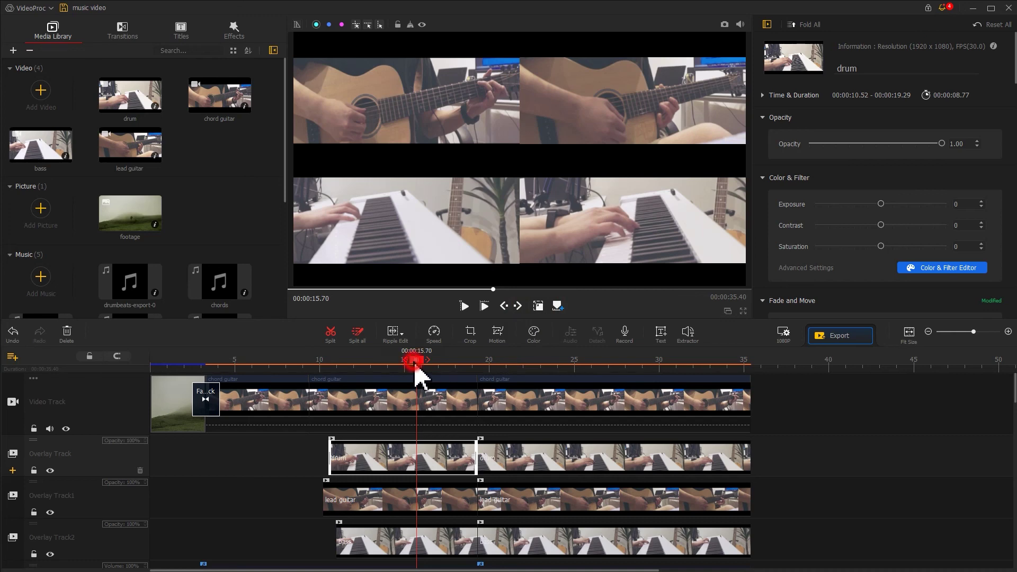
{"action": "left_click_drag", "start_coordinate": [415, 367], "coordinate": [137, 374]}
{"action": "key", "text": "space"}
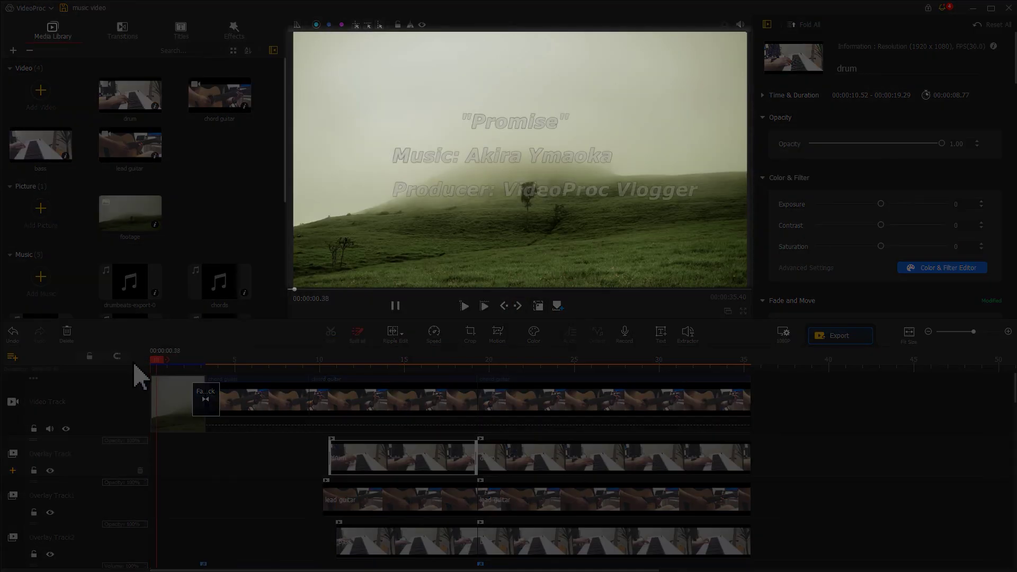